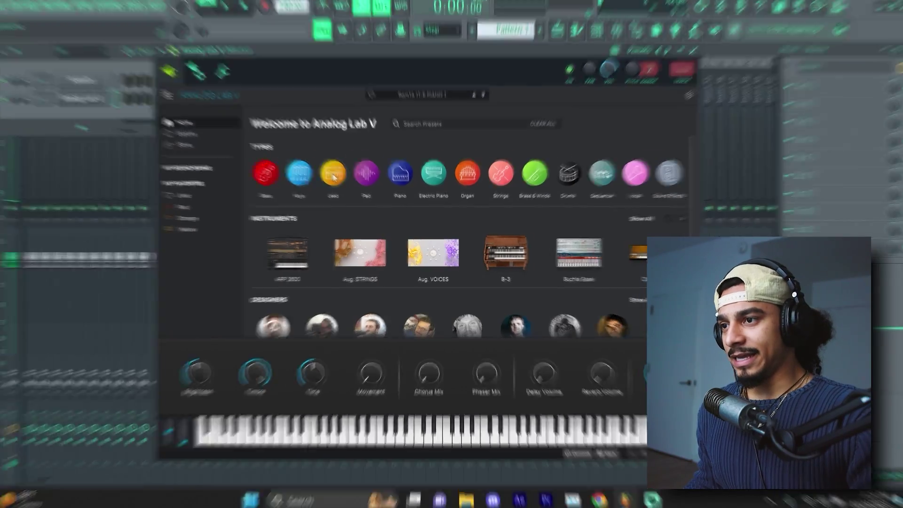
- Browse the Lead presets in Analog Lab V and load the Love Me Raver poly lead
mouse_move(328, 183)
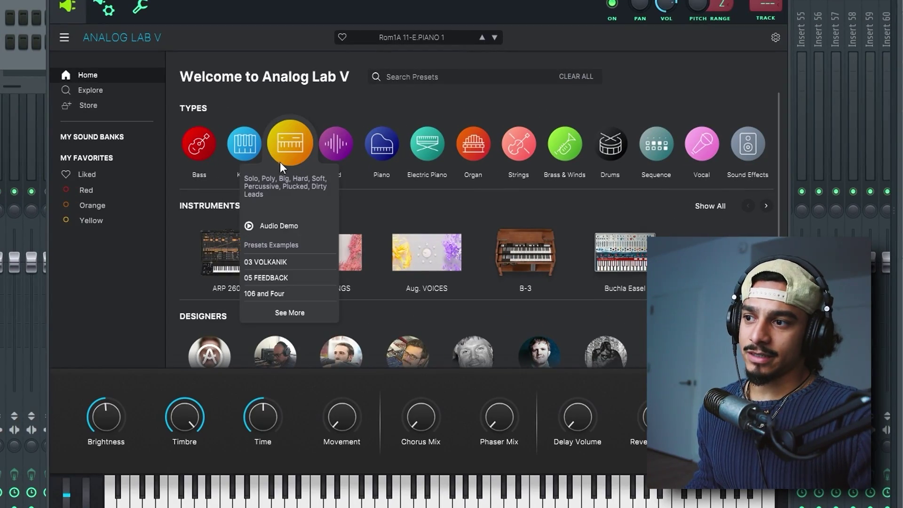
click(297, 313)
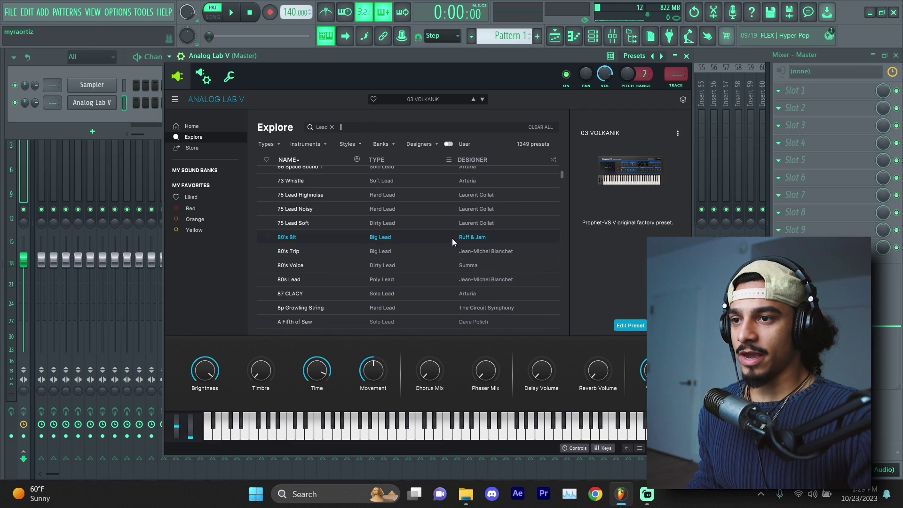
drag(562, 175, 553, 252)
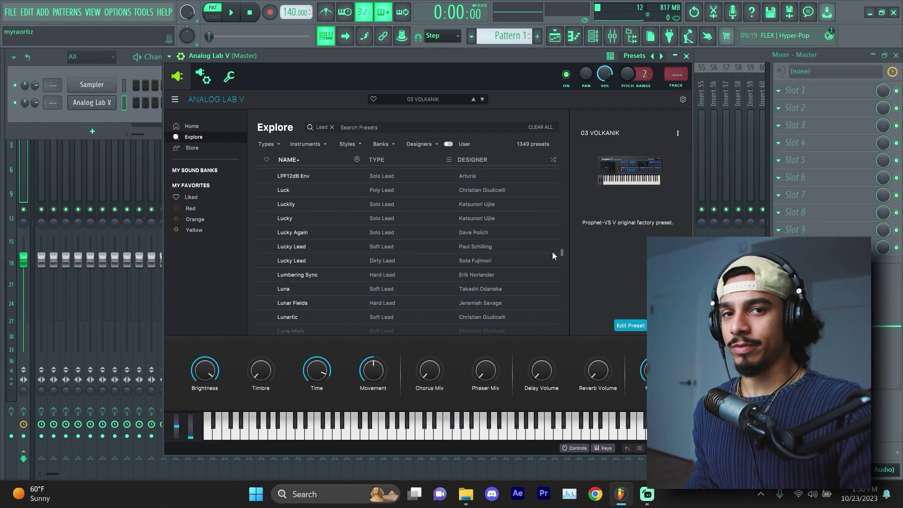
scroll(552, 252, up, 3)
click(406, 246)
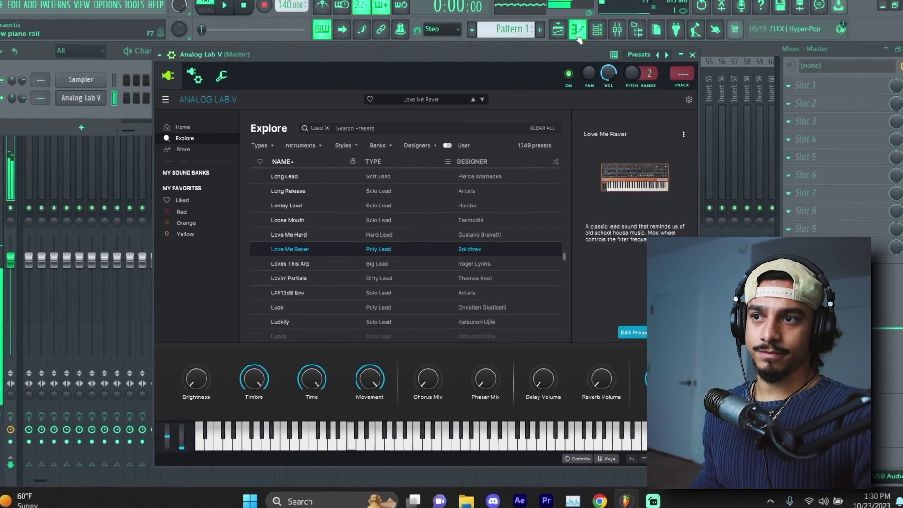
- Set up a sustained three-bar C3 note for Analog Lab V in the piano roll
click(577, 34)
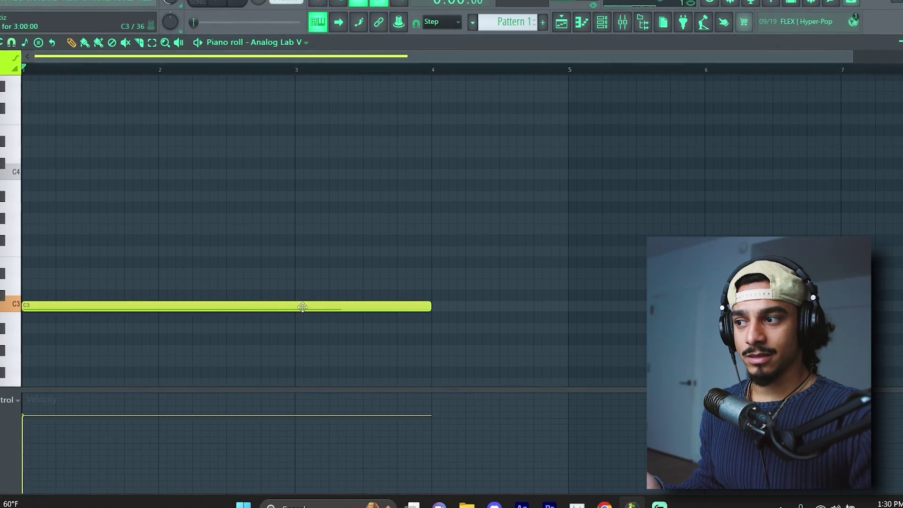
key(ctrl+Up)
key(ctrl+Up)
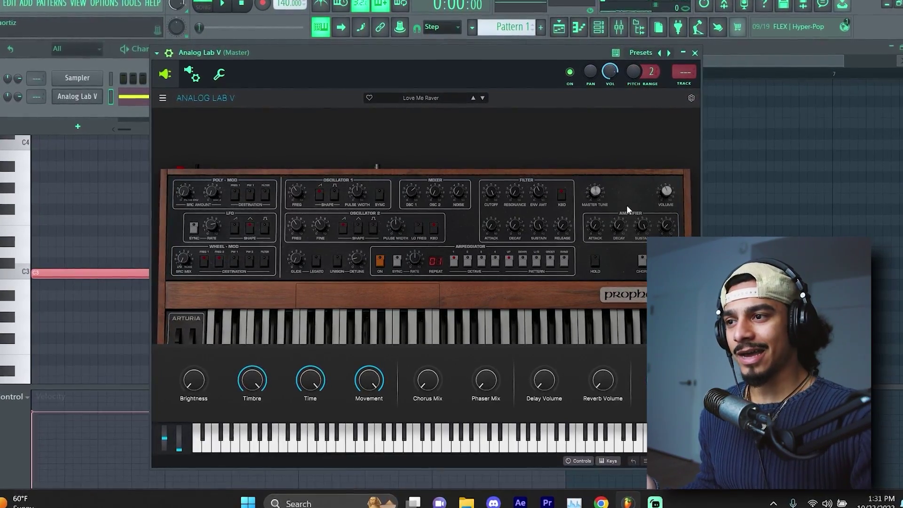
- Lower the filter cutoff of the Love Me Raver synth and raise its resonance to about mid-range
click(626, 205)
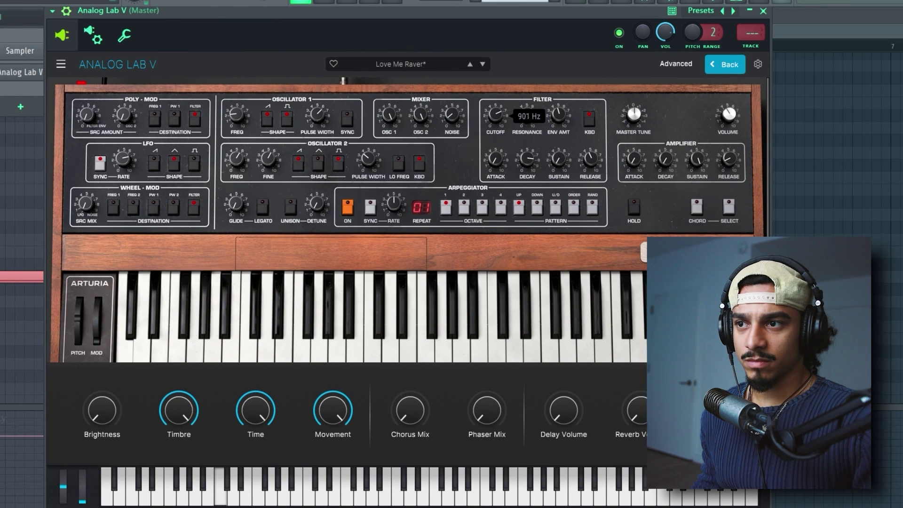
drag(495, 114, 495, 135)
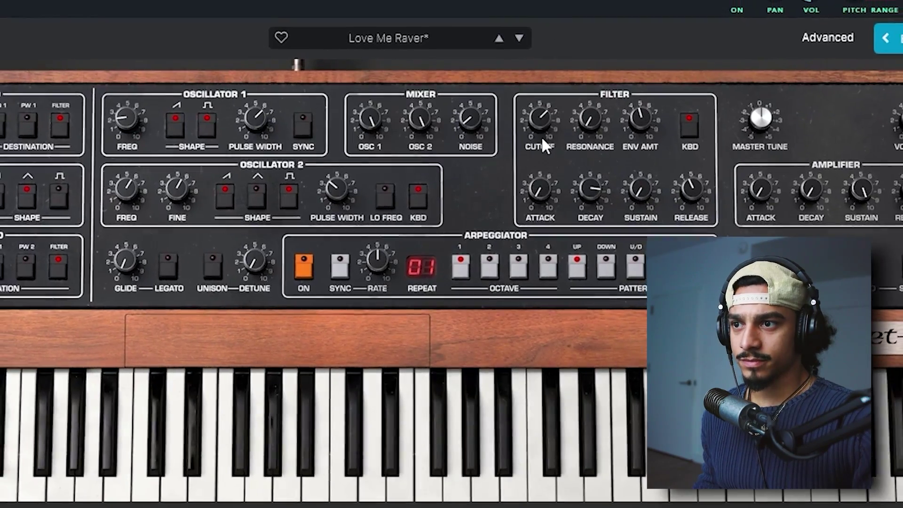
drag(543, 56, 543, 73)
drag(589, 132, 589, 81)
drag(617, 141, 617, 144)
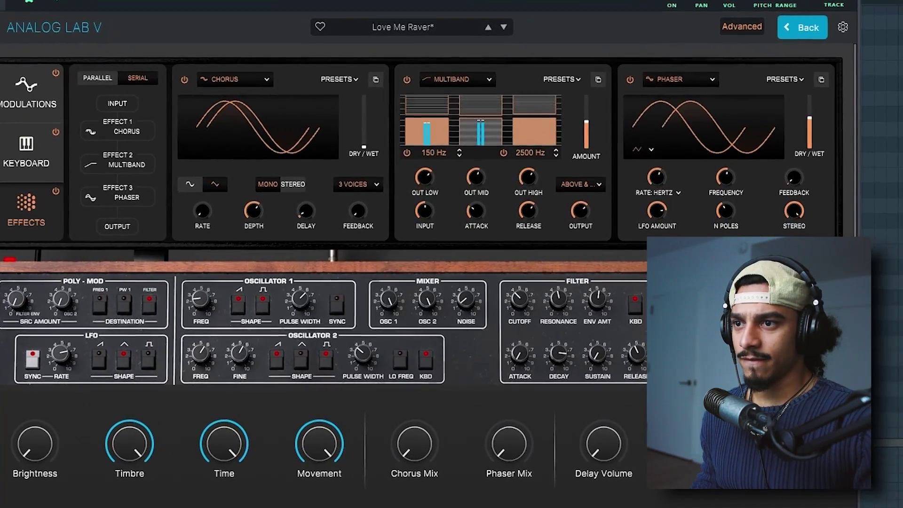
- Set the Multiband effect amount to about 71% and raise the Chorus Mix macro
drag(588, 120, 598, 100)
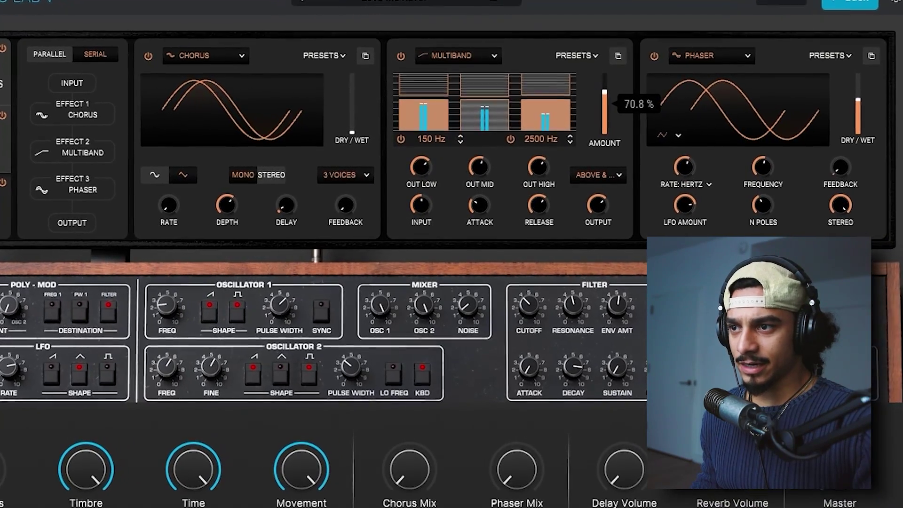
mouse_move(486, 152)
mouse_down()
mouse_move(486, 128)
mouse_move(486, 138)
mouse_up()
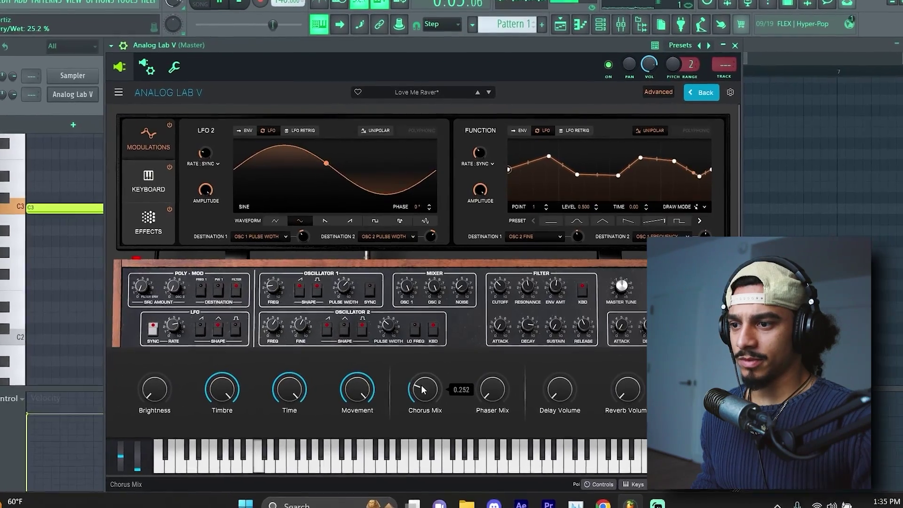
drag(420, 389, 420, 383)
scroll(421, 405, up, 8)
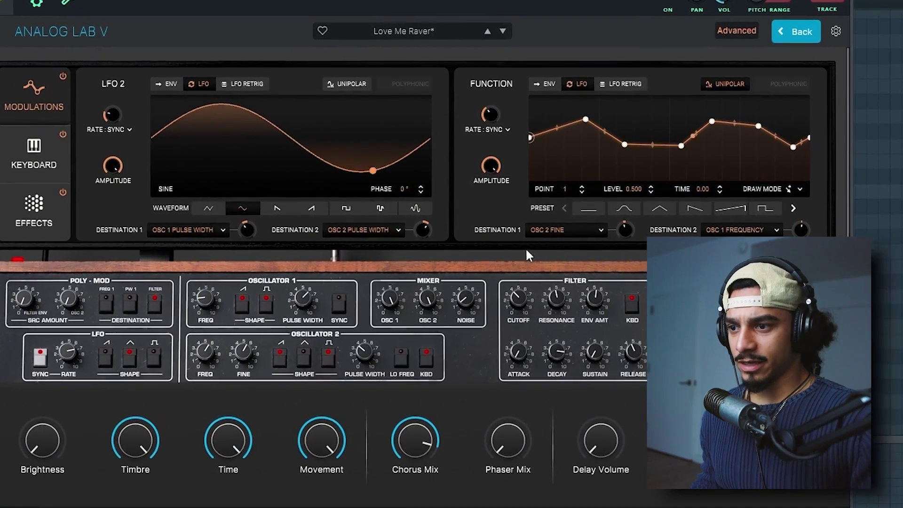
click(801, 27)
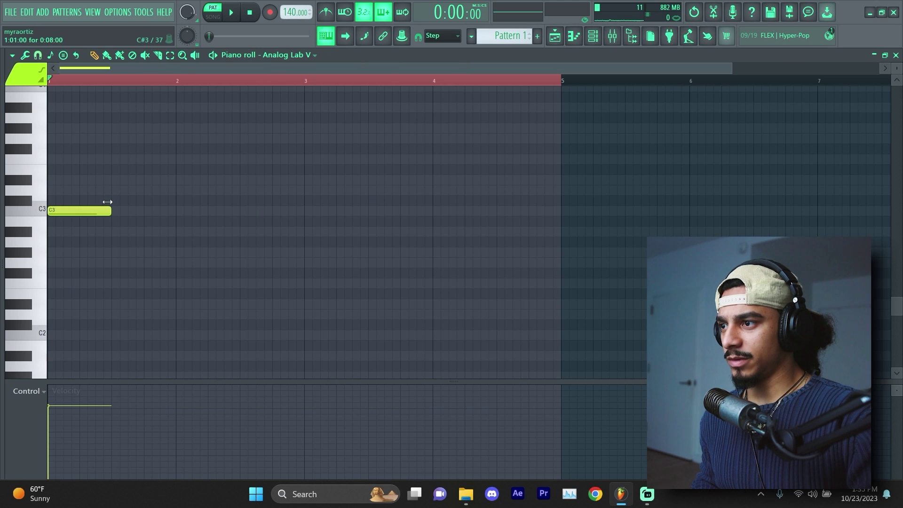
- Play the pattern and raise the synth's Glide amount to about mid-range
scroll(133, 183, up, 1)
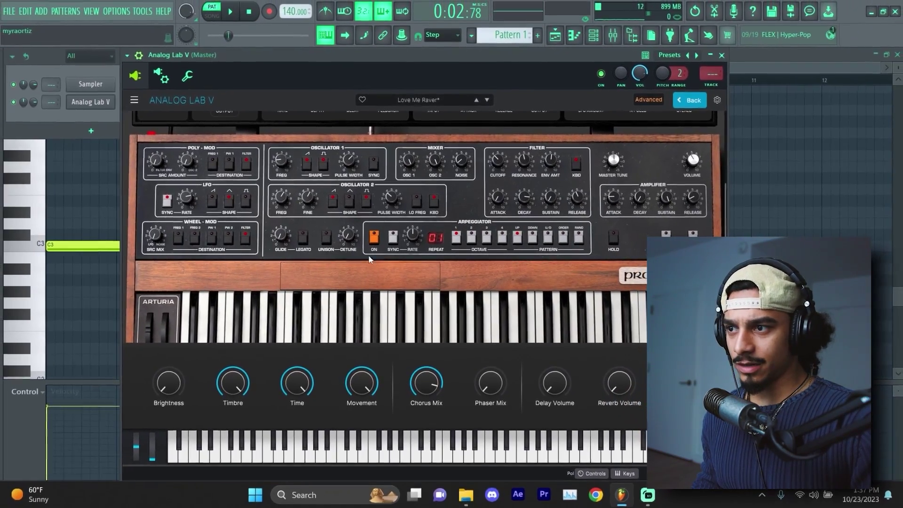
key(space)
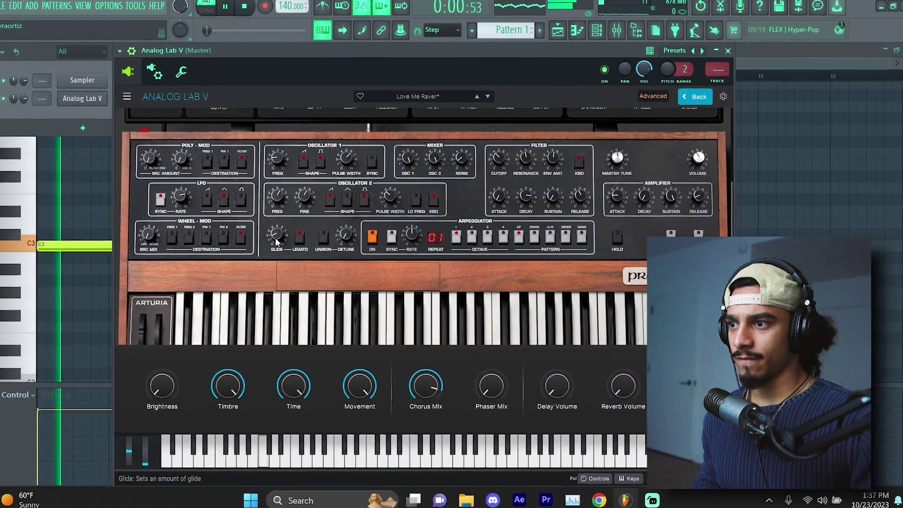
drag(276, 237, 276, 221)
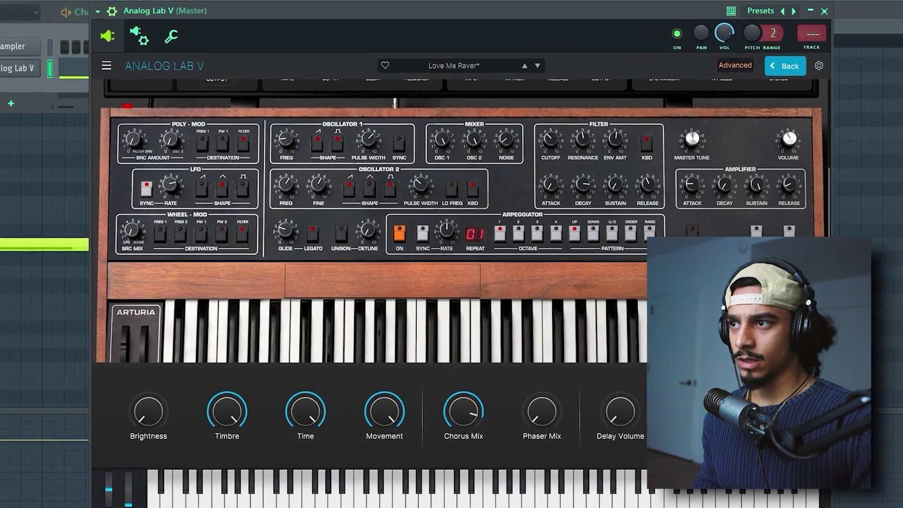
mouse_move(282, 230)
mouse_down()
mouse_move(281, 215)
mouse_move(272, 222)
mouse_up()
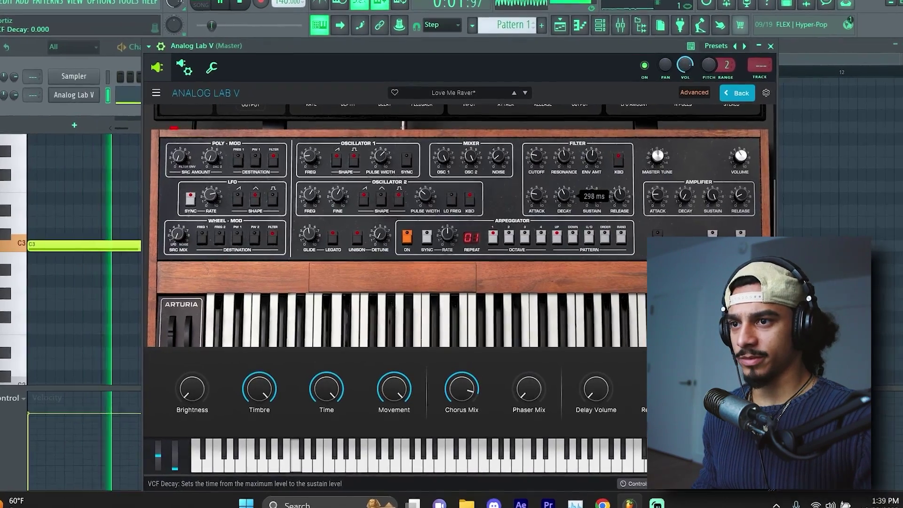
- Lengthen the decay and shorten the attack of the synth's filter envelope
drag(567, 193, 555, 170)
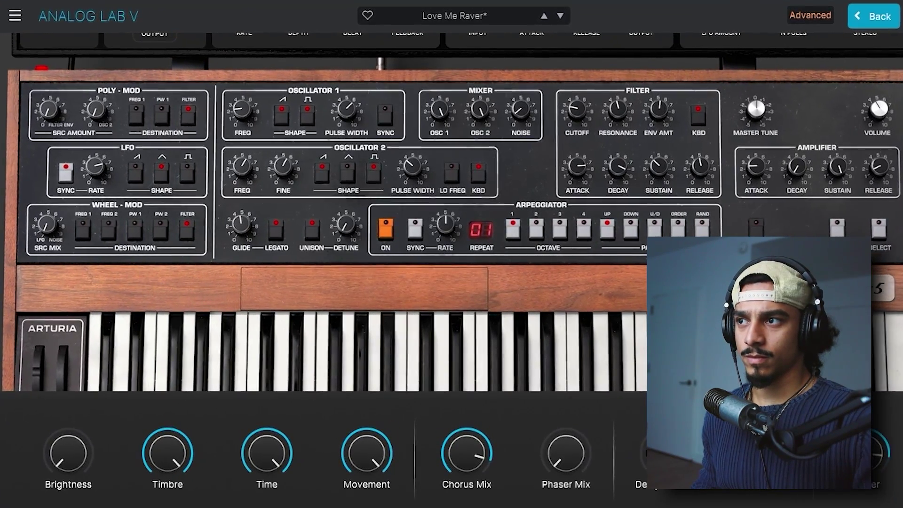
mouse_move(576, 167)
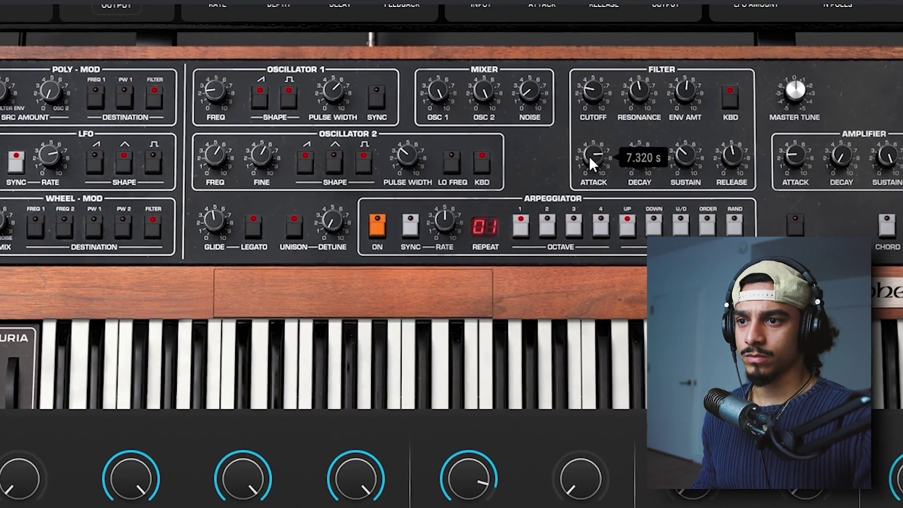
drag(591, 156, 591, 213)
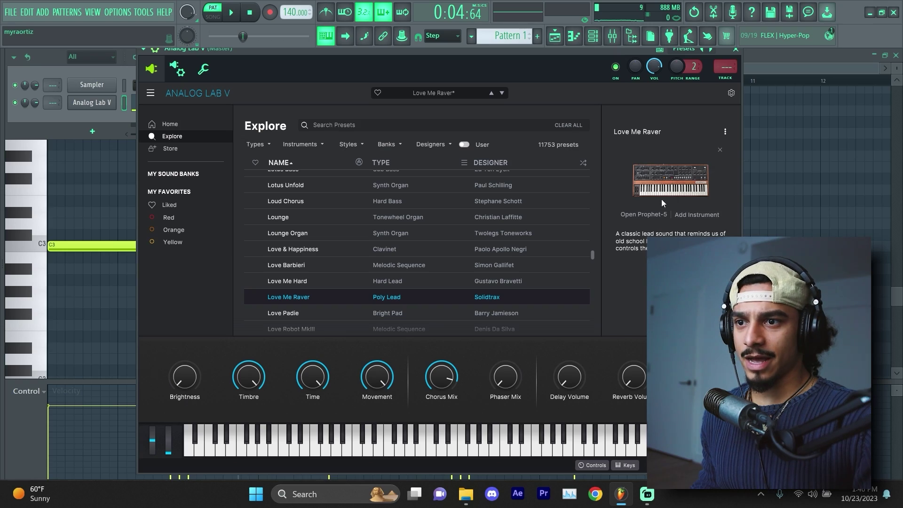
- Add a second instrument part to Love Me Raver and choose a Soft Lead preset for it
click(699, 214)
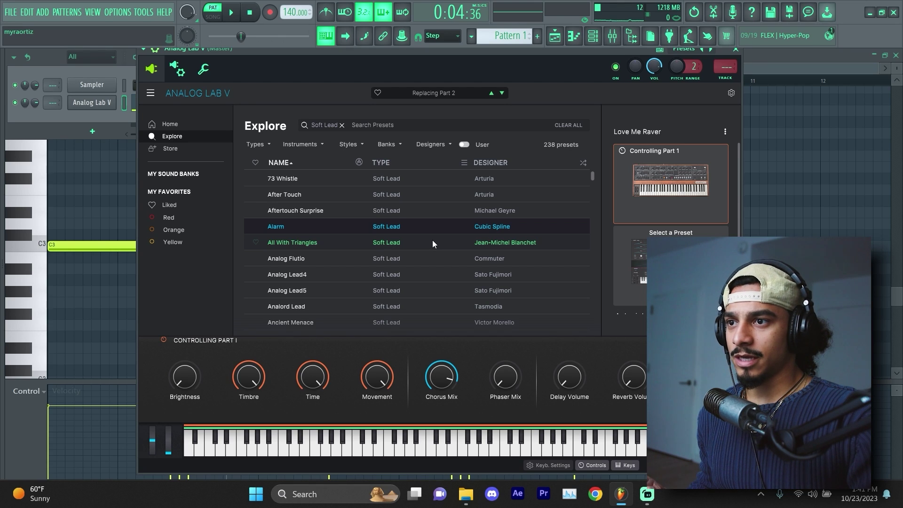
click(433, 241)
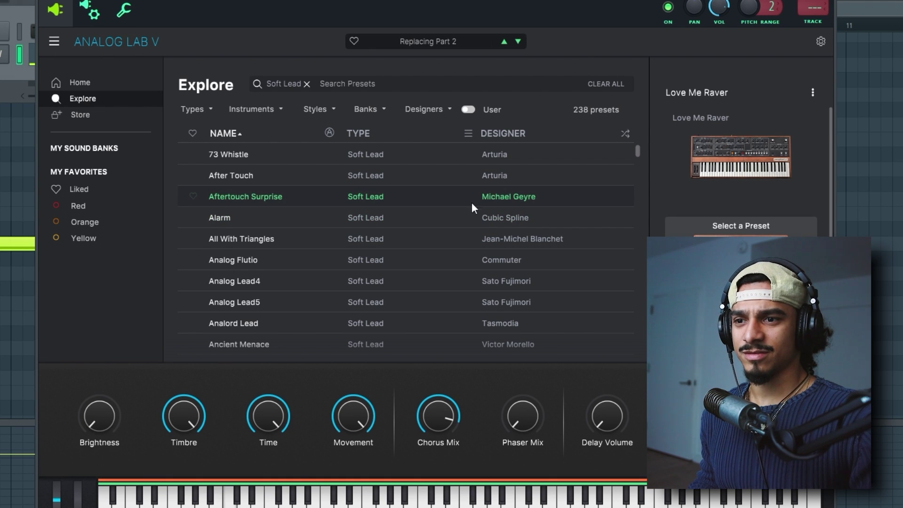
mouse_move(735, 164)
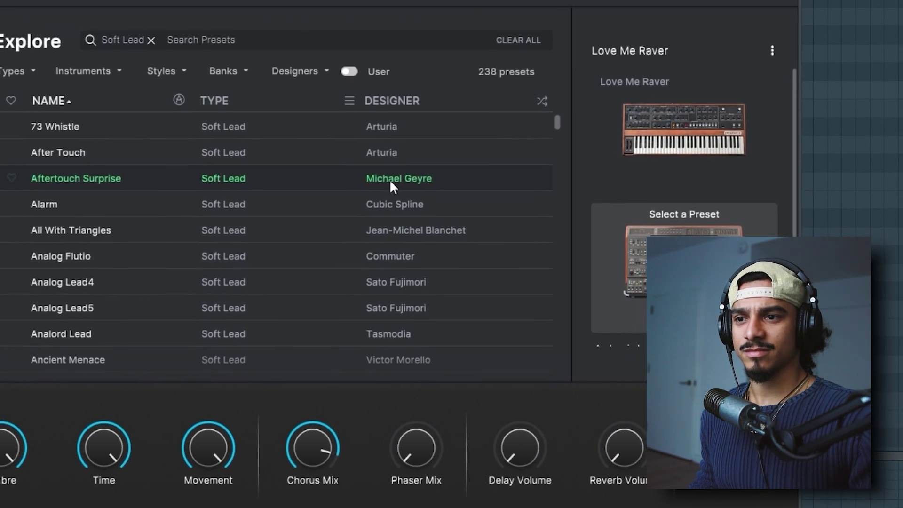
mouse_move(613, 67)
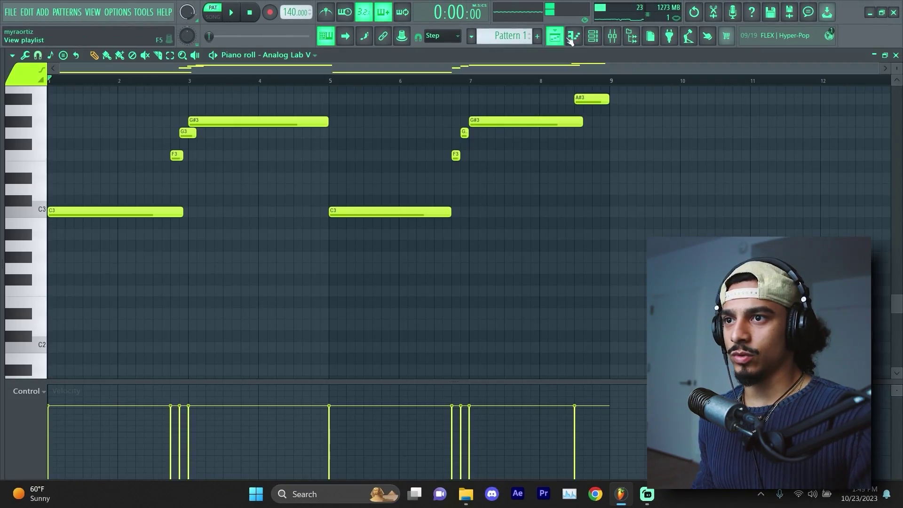
- Review the pattern's notes in the piano roll during playback
click(571, 37)
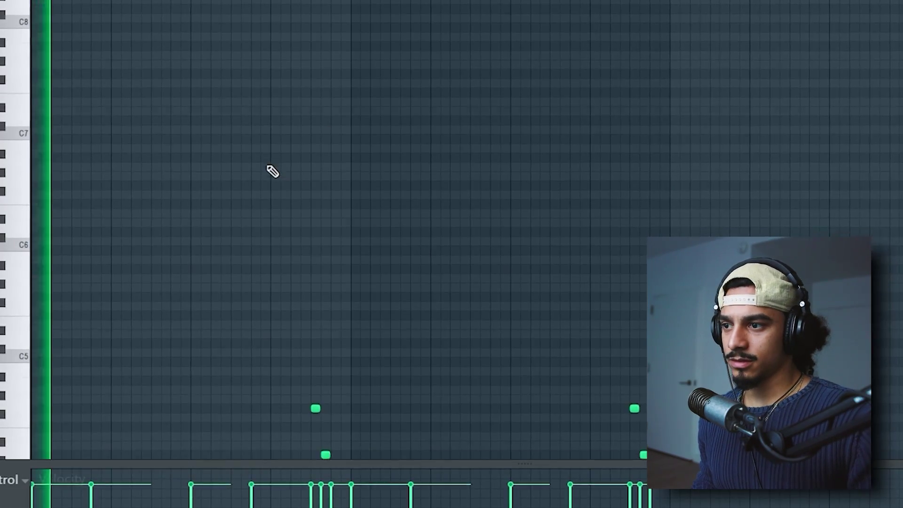
scroll(273, 160, down, 4)
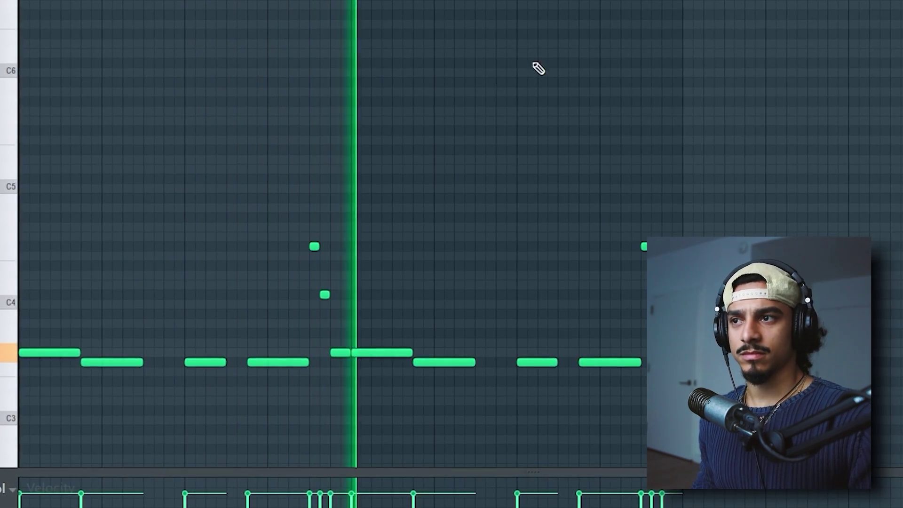
key(F6)
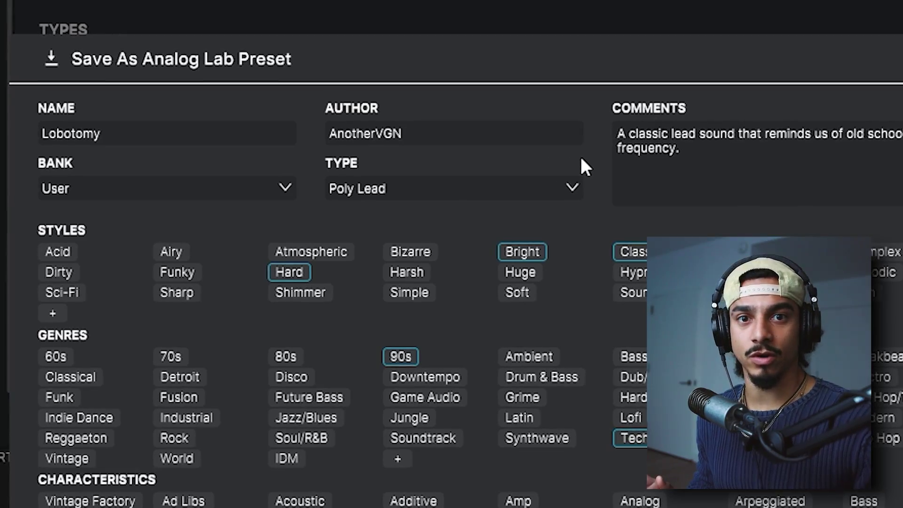
- Set the type of the Lobotomy preset being saved to Sub Bass
click(554, 188)
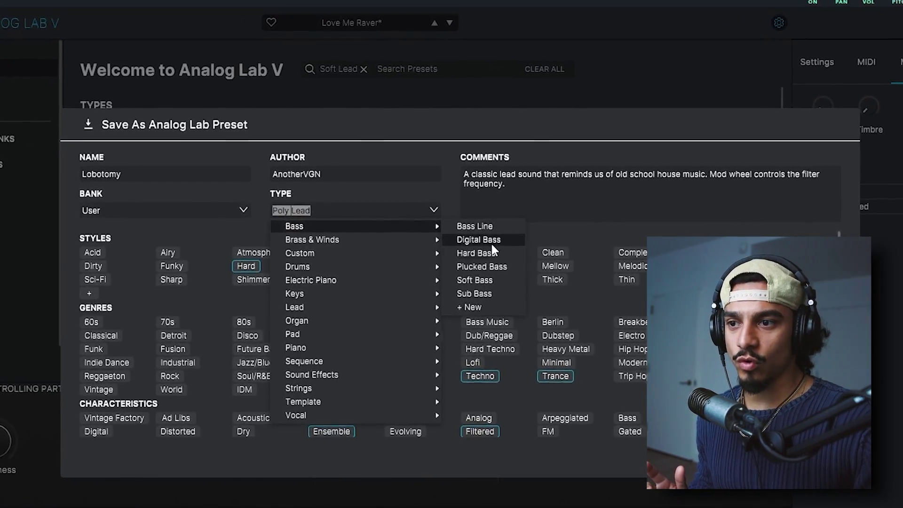
click(473, 292)
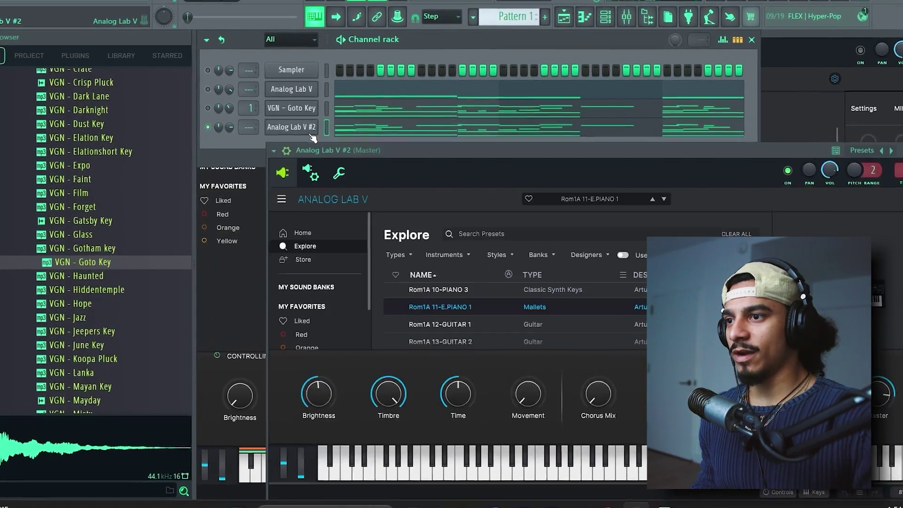
- Reposition the Analog Lab V #2 window over the channel rack and make it taller
drag(380, 149, 304, 64)
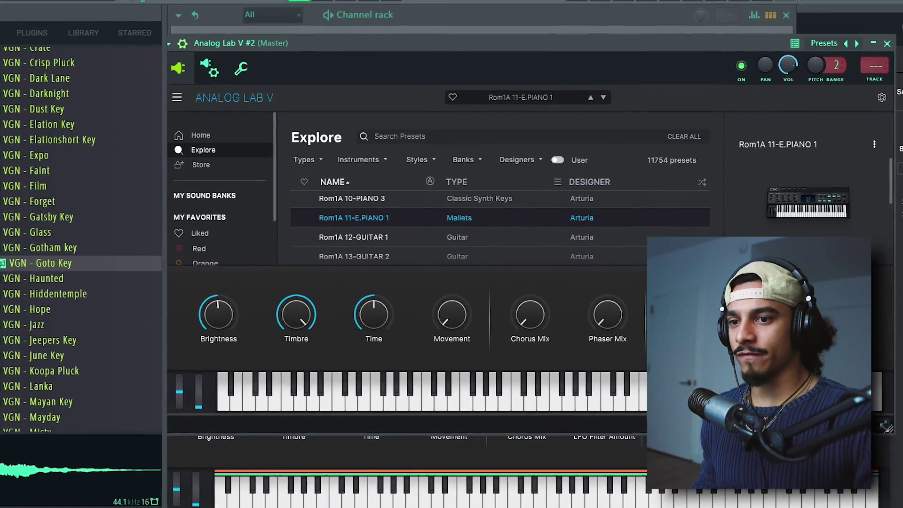
drag(880, 425, 881, 507)
- Browse the preset library of the second Analog Lab V instance, including the Emulator II presets
scroll(459, 252, down, 4)
scroll(459, 253, down, 3)
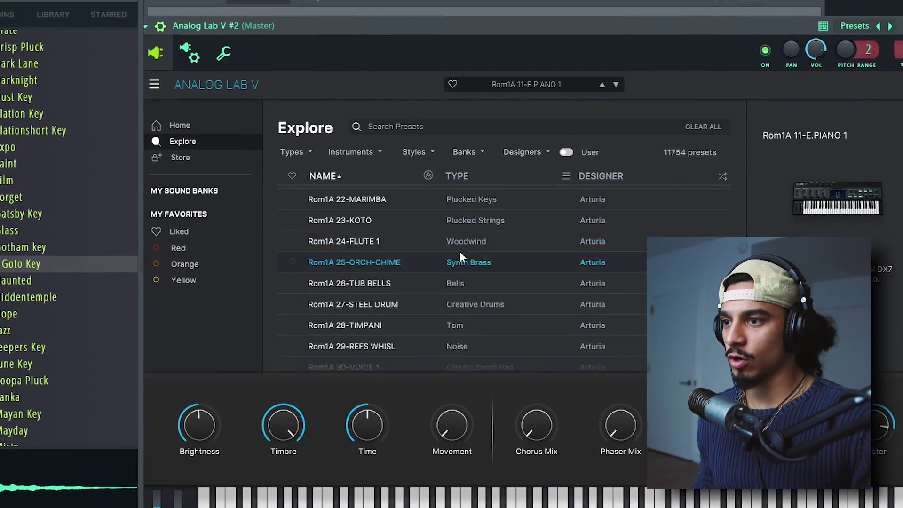
scroll(310, 252, up, 5)
scroll(387, 217, down, 7)
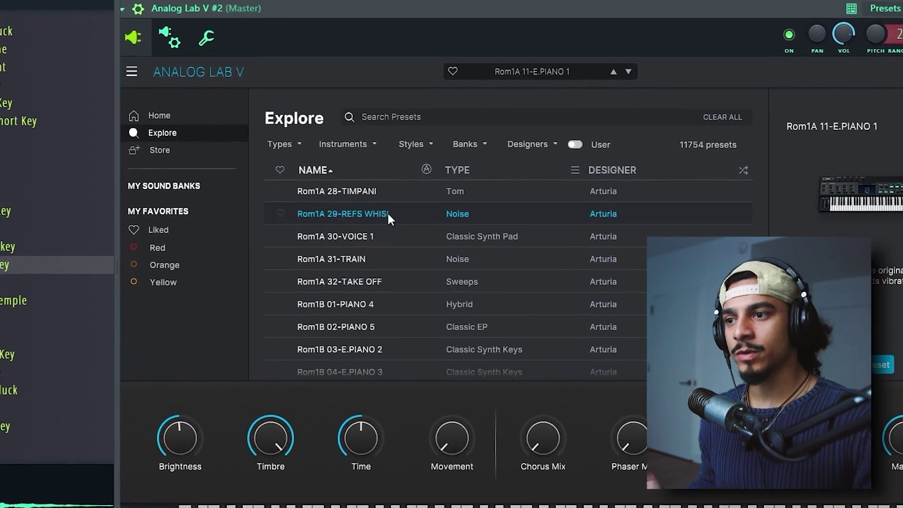
scroll(411, 230, down, 3)
scroll(412, 232, down, 3)
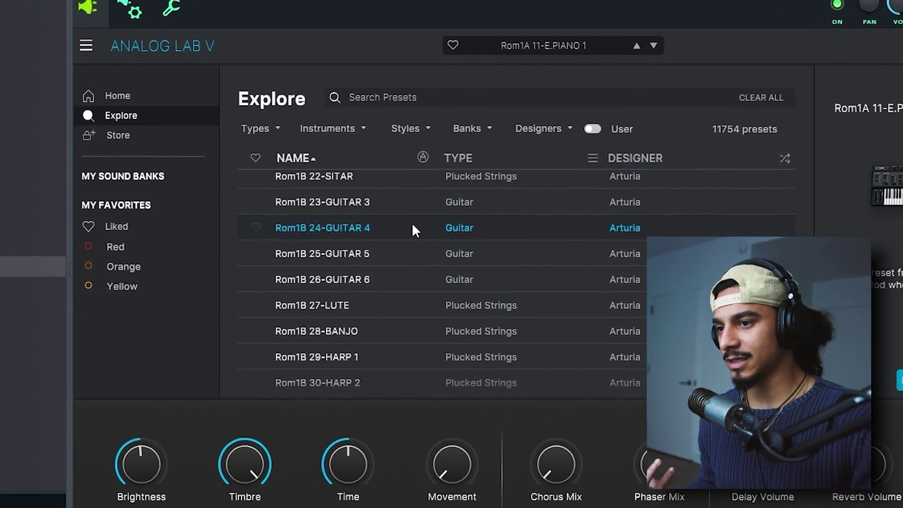
scroll(411, 222, down, 2)
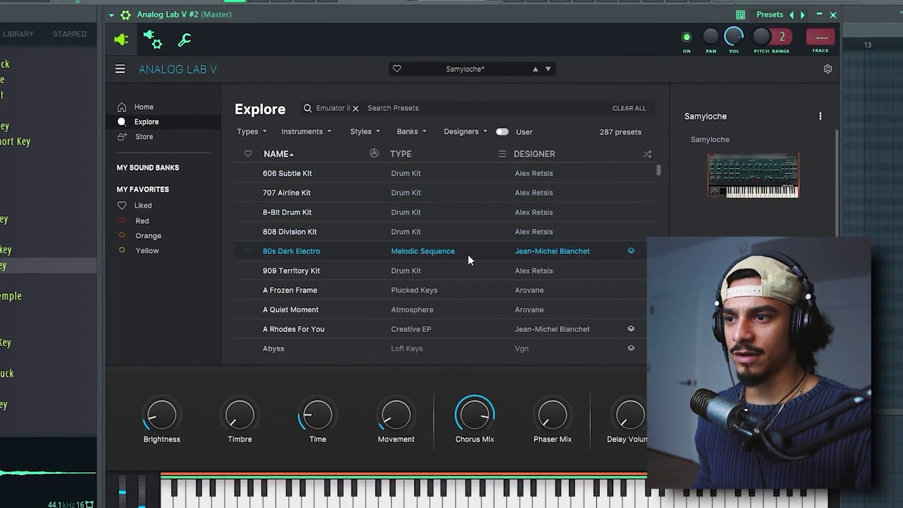
scroll(466, 255, down, 5)
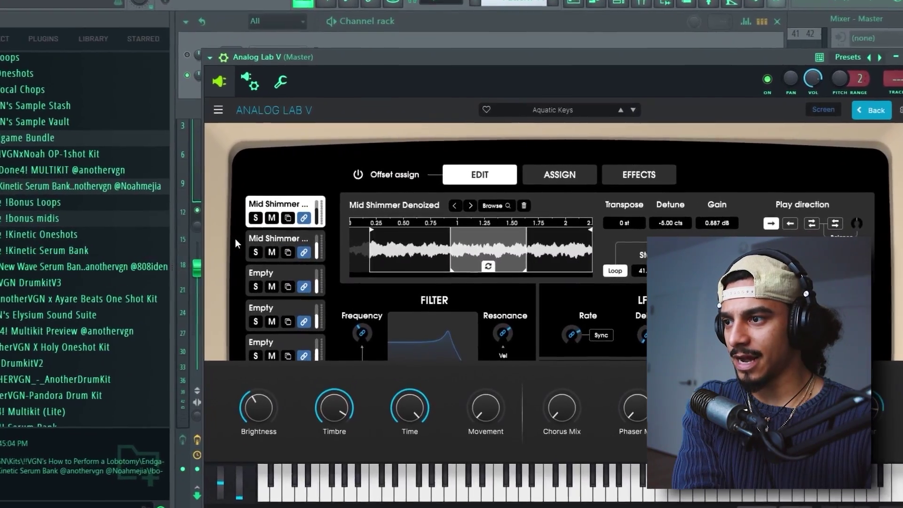
- Mute the second Mid Shimmer voice and the empty voices below it in Aquatic Keys
click(278, 252)
click(279, 286)
scroll(281, 309, down, 1)
click(272, 316)
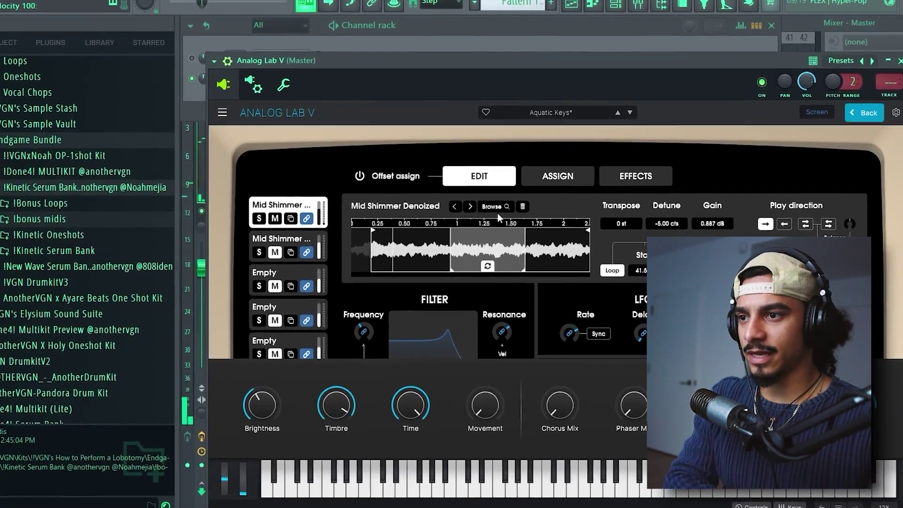
- Load the VGN - Mayday one-shot from the Oneshots Plucks&Keys folder into the first voice
click(499, 211)
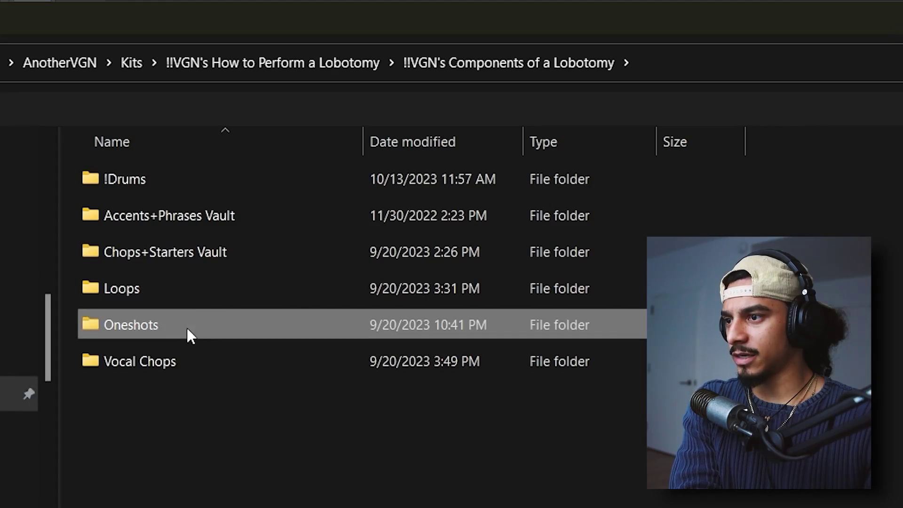
double_click(187, 324)
double_click(189, 288)
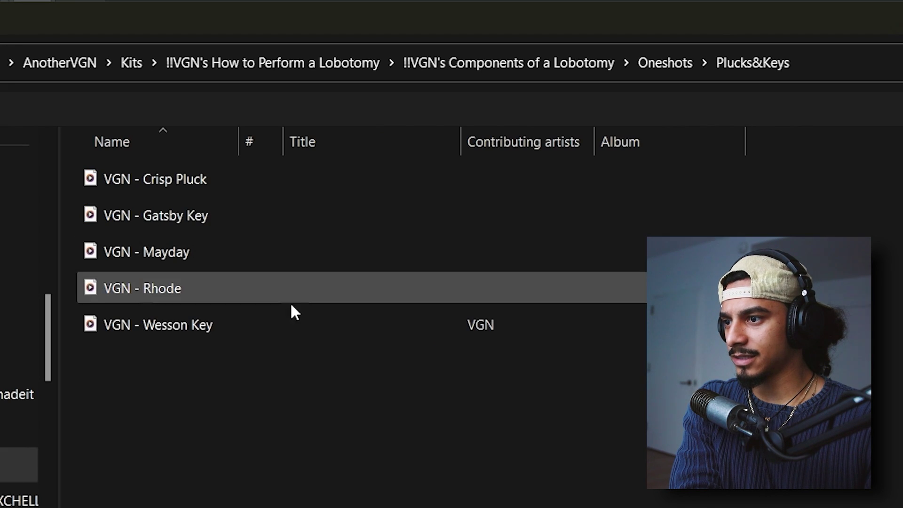
click(252, 324)
double_click(282, 252)
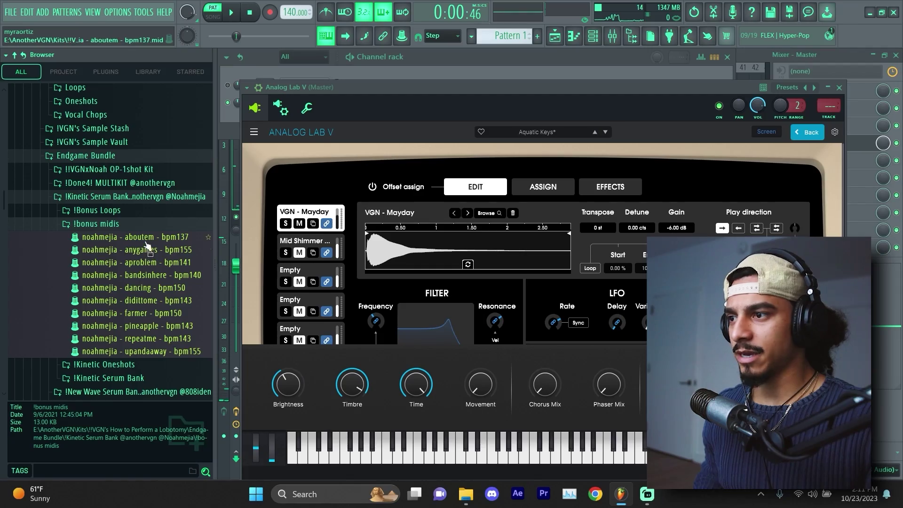
- Collapse the !bonus midis folder and play the pattern with the Mayday sample in Analog Lab V
drag(558, 59, 306, 103)
click(141, 224)
key(space)
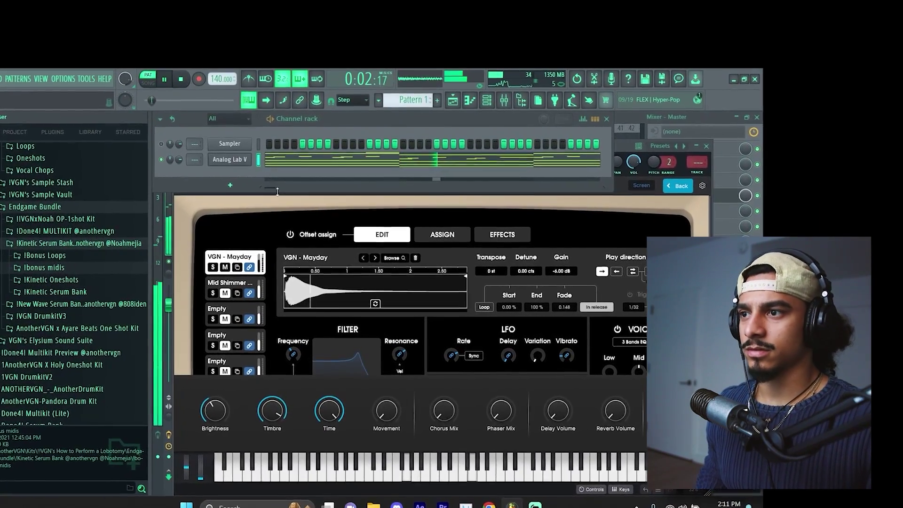
click(442, 208)
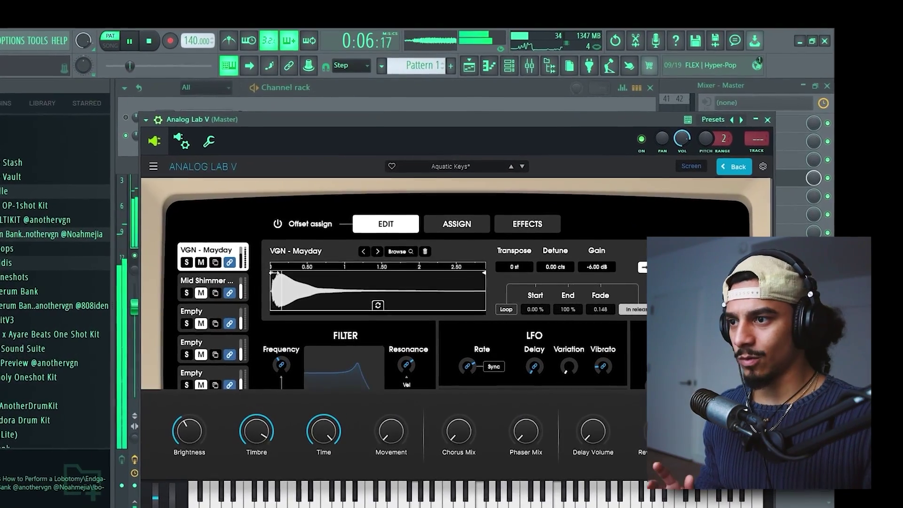
- Try a 23.7 % start point for the Mayday sample, return the marker to the beginning, and transpose the voice to -1 st
drag(276, 274, 321, 270)
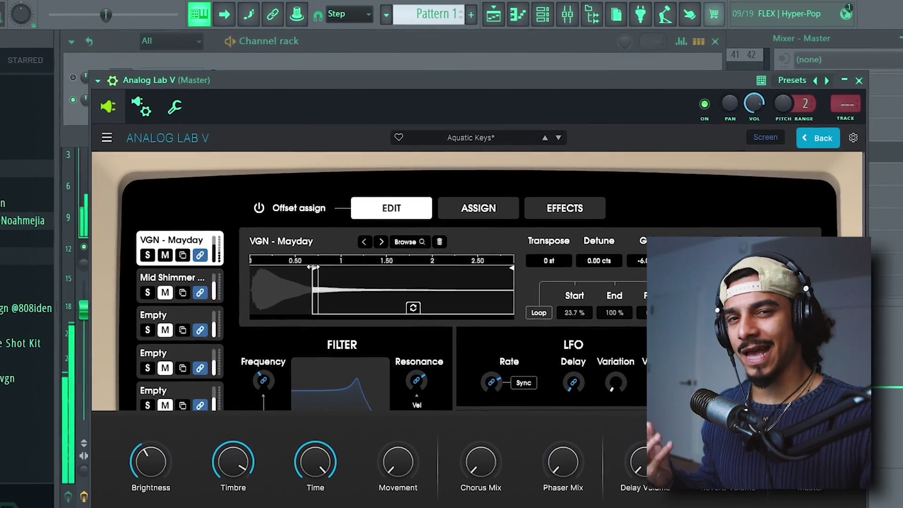
drag(312, 266, 244, 267)
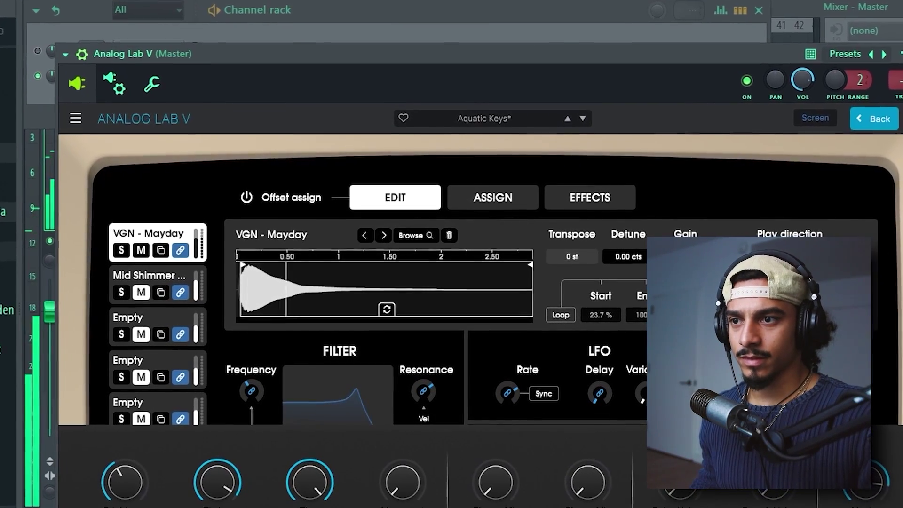
drag(559, 257, 559, 266)
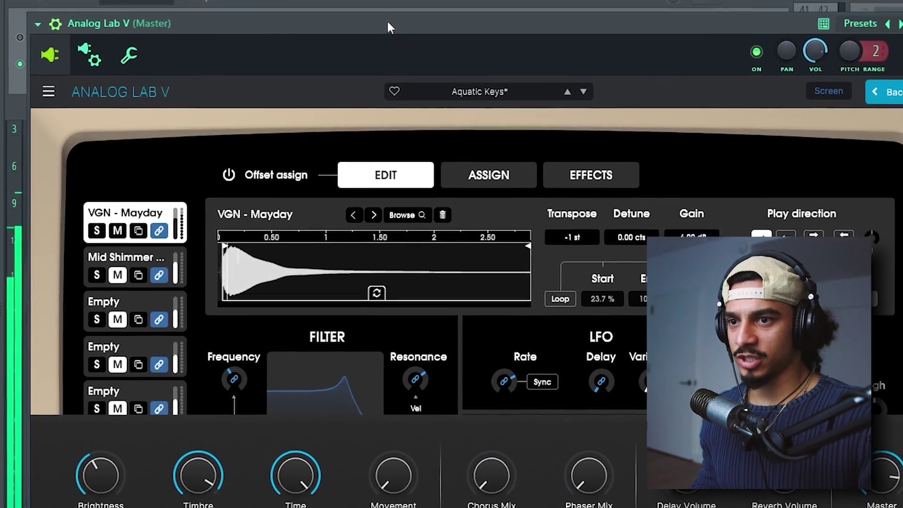
- Set the Mayday sample's play direction to backward and its end point to 48.6 %
scroll(687, 210, down, 5)
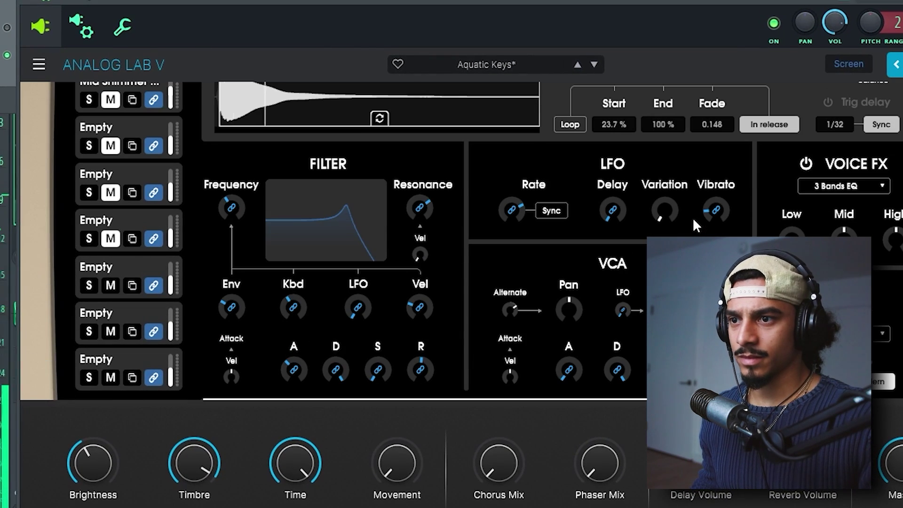
scroll(690, 217, up, 2)
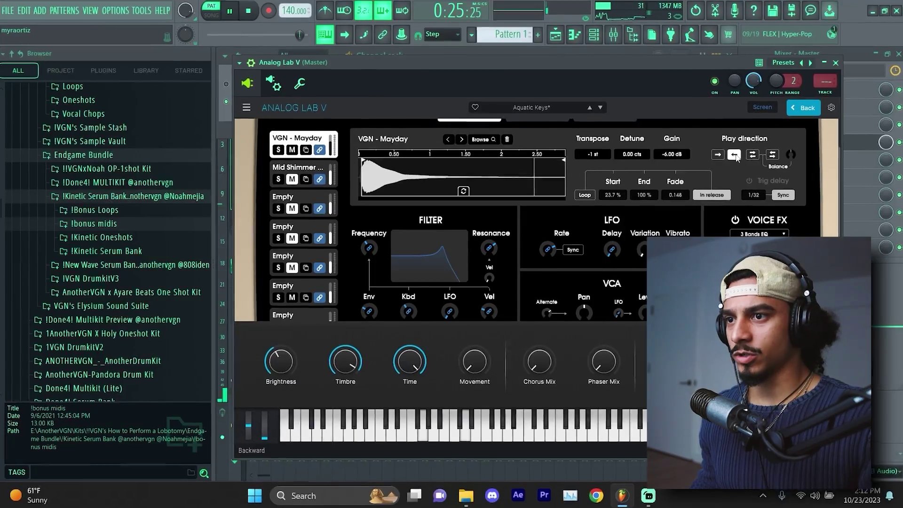
drag(536, 146, 397, 147)
drag(475, 153, 459, 153)
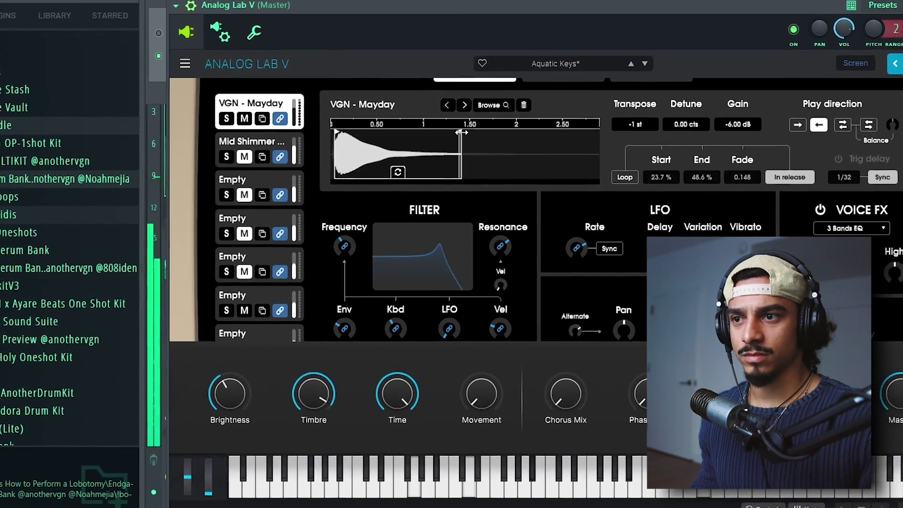
- Transpose the Mayday voice down to -12 st and adjust its VCA decay
drag(636, 127, 636, 134)
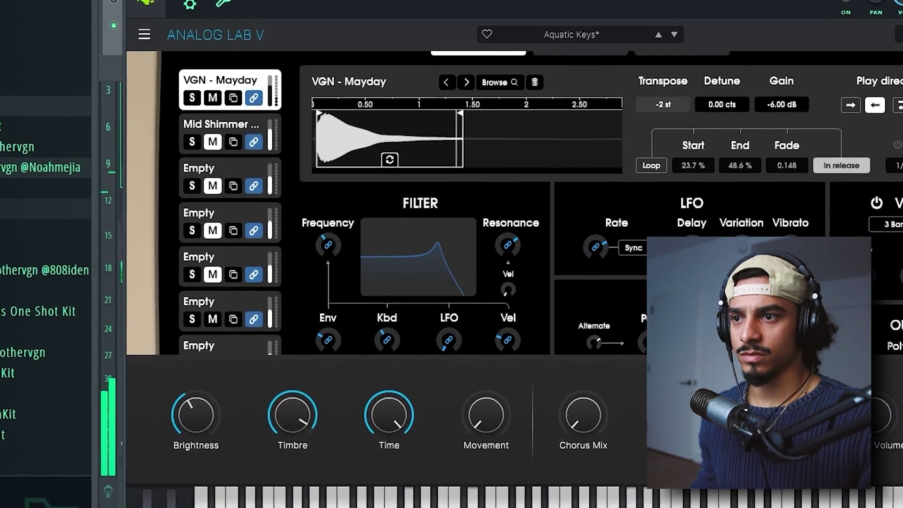
drag(660, 107, 660, 122)
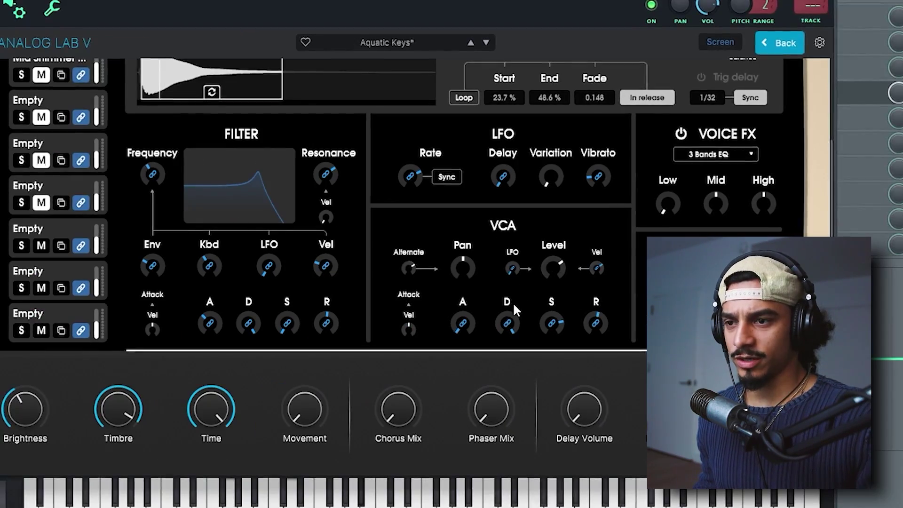
drag(509, 320, 509, 324)
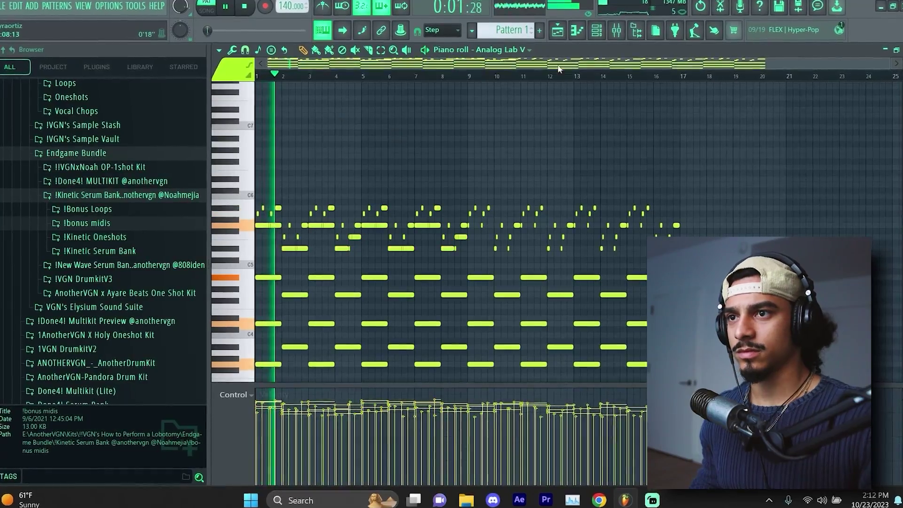
- Bring the channel rack over the piano roll and reopen the Analog Lab V instrument
click(605, 36)
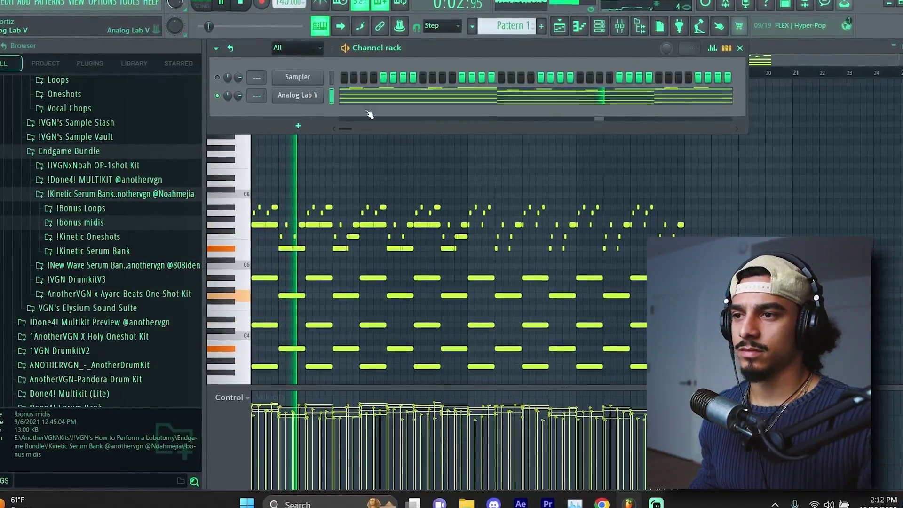
click(299, 96)
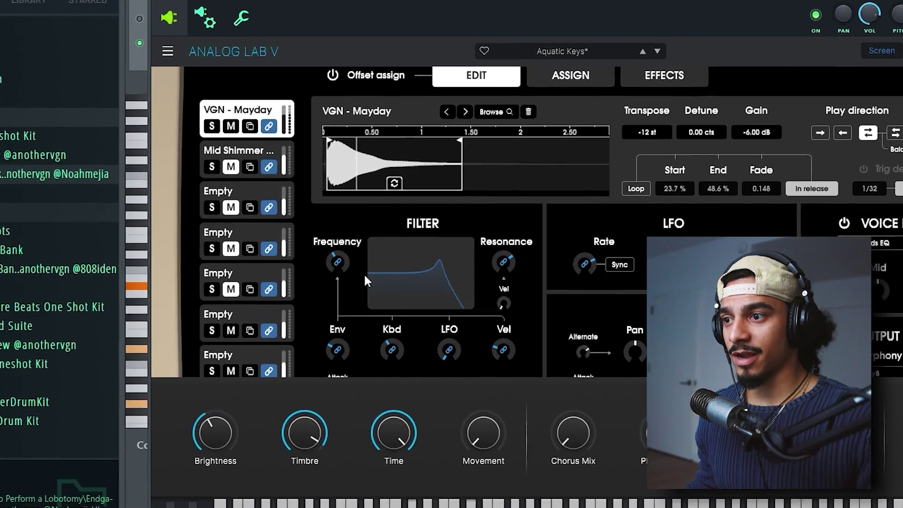
mouse_move(343, 264)
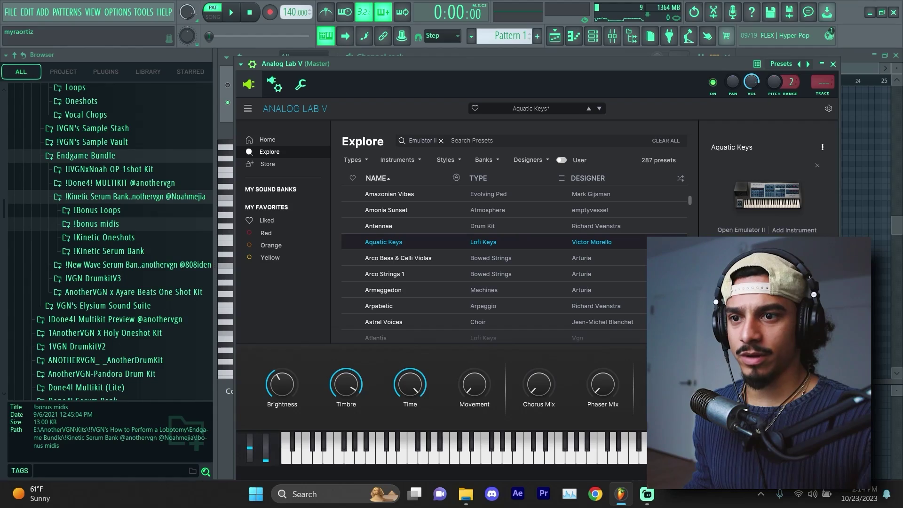
- Clear the Emulator II filter and restrict the presets for Part 2 to the Keys type
scroll(514, 266, down, 5)
click(441, 140)
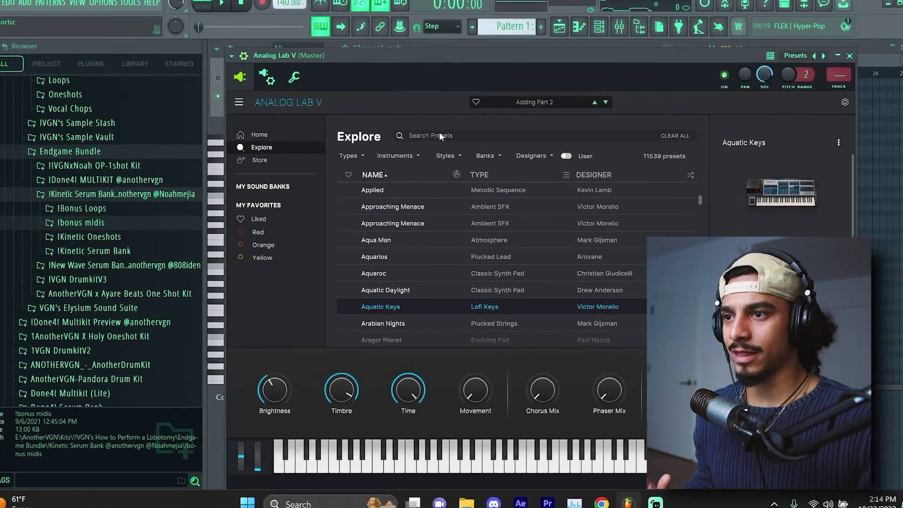
click(412, 161)
click(347, 151)
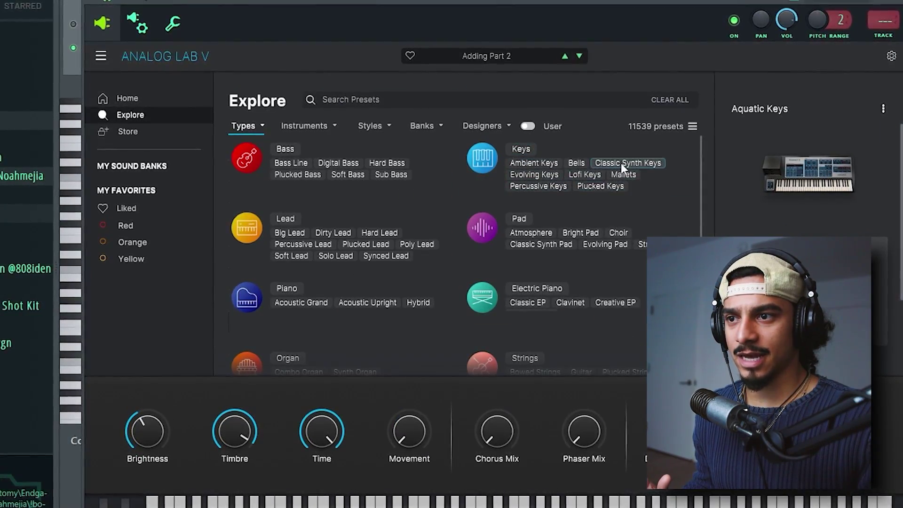
click(521, 148)
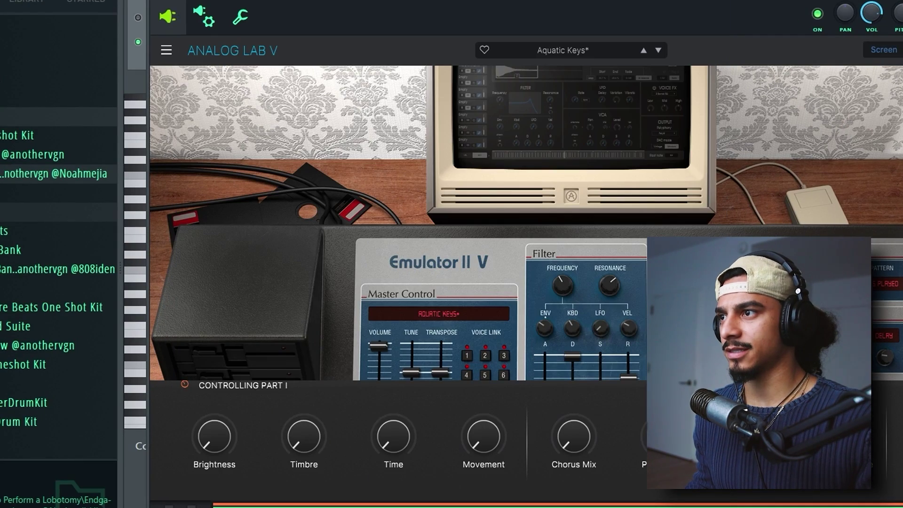
- Dump the score log to the selected pattern
click(143, 12)
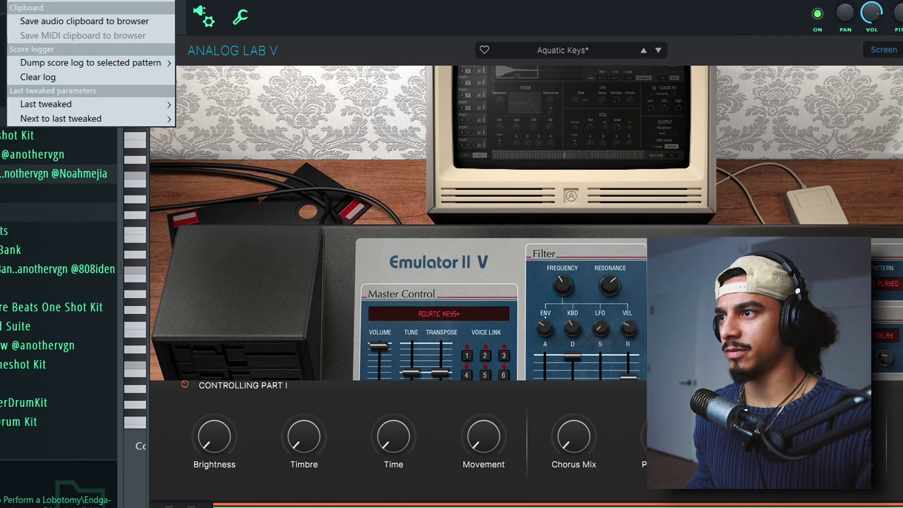
mouse_move(169, 48)
mouse_move(253, 125)
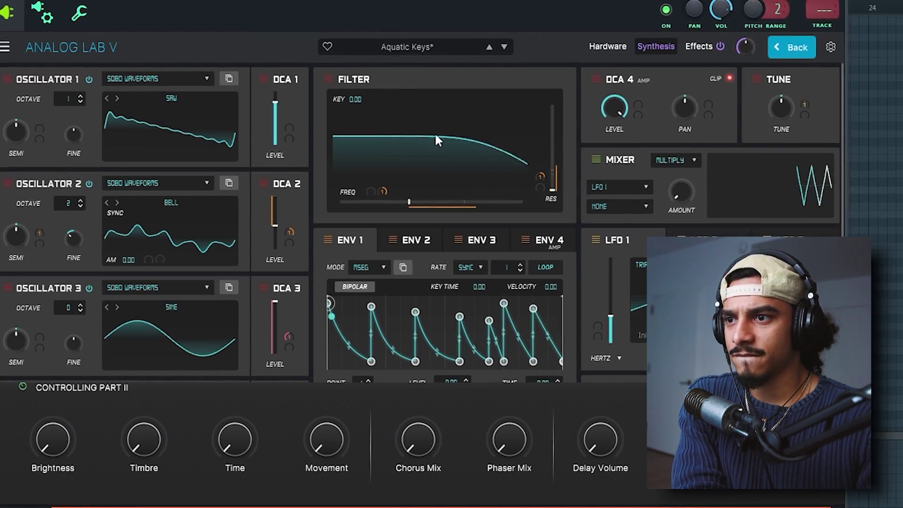
- Adjust the filter's resonance and sweep its cutoff frequency on the Part II synth
mouse_move(553, 189)
mouse_down()
mouse_move(553, 163)
mouse_move(555, 189)
mouse_up()
drag(439, 201, 410, 200)
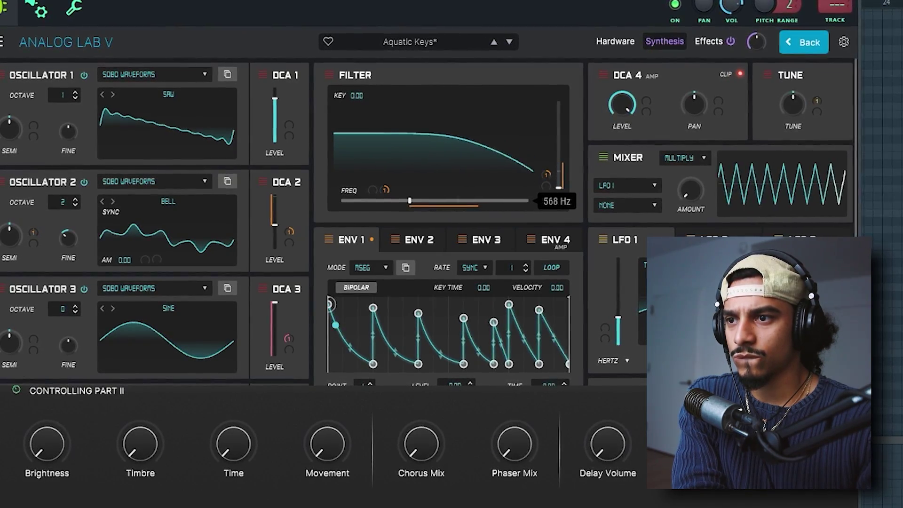
drag(514, 201, 400, 200)
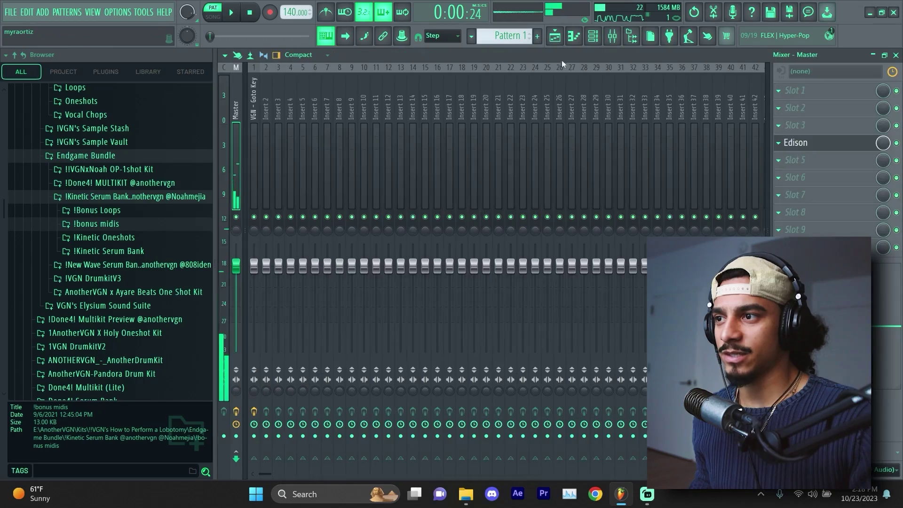
- Open Edison on the master channel, start a new sample, and record the layered sound
click(809, 142)
click(390, 160)
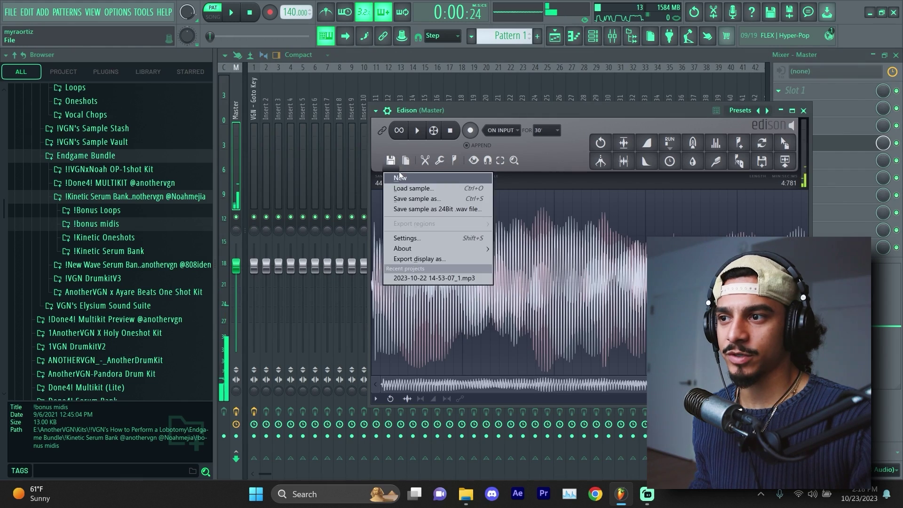
click(398, 176)
click(469, 130)
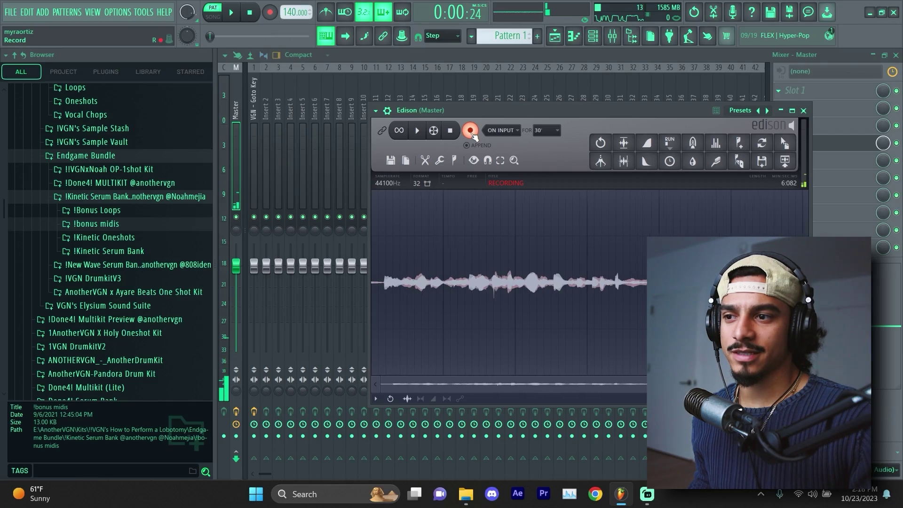
click(469, 130)
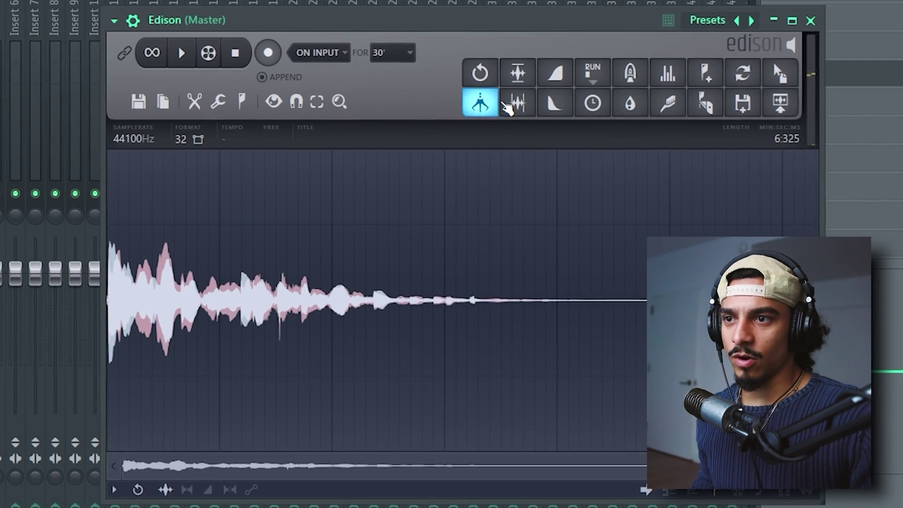
- Clean up the Edison recording by trimming and normalizing it, and add it to the channel rack
click(623, 160)
click(525, 74)
key(space)
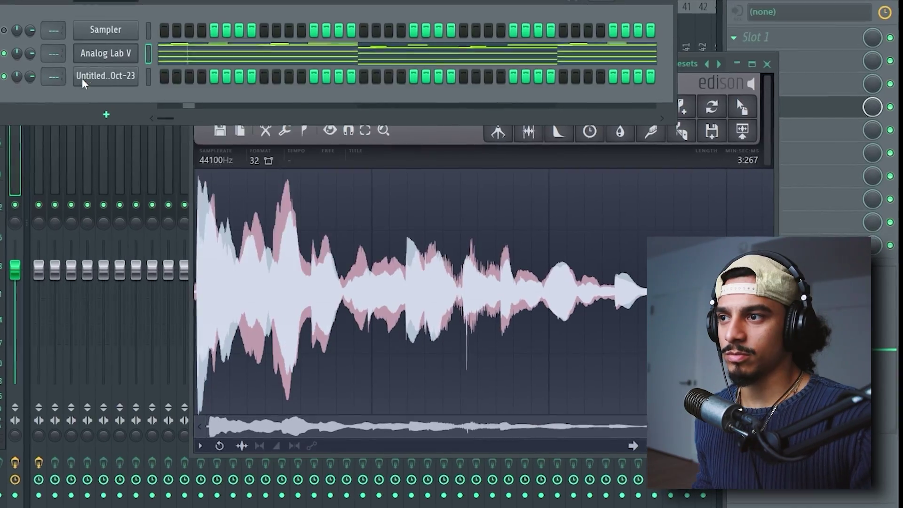
- Paste the Analog Lab V notes into the recorded sample's channel and play the pattern
right_click(83, 80)
click(325, 100)
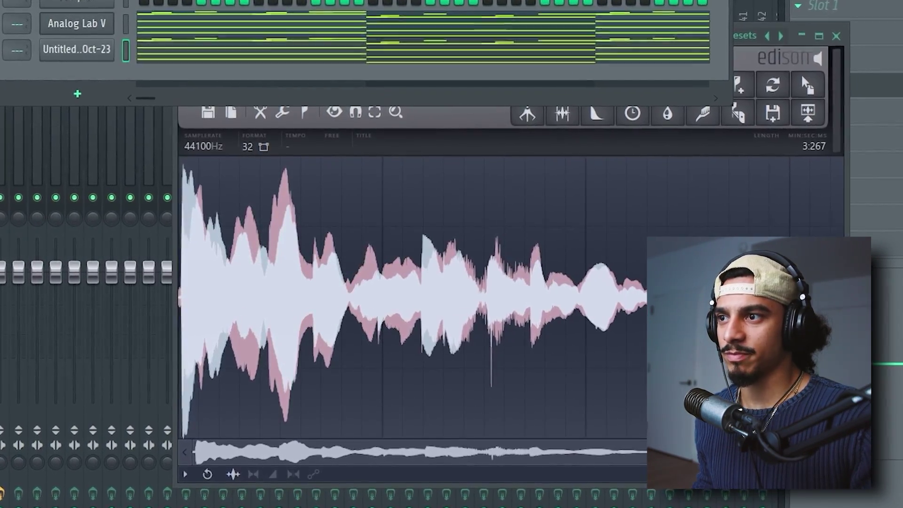
key(space)
click(52, 40)
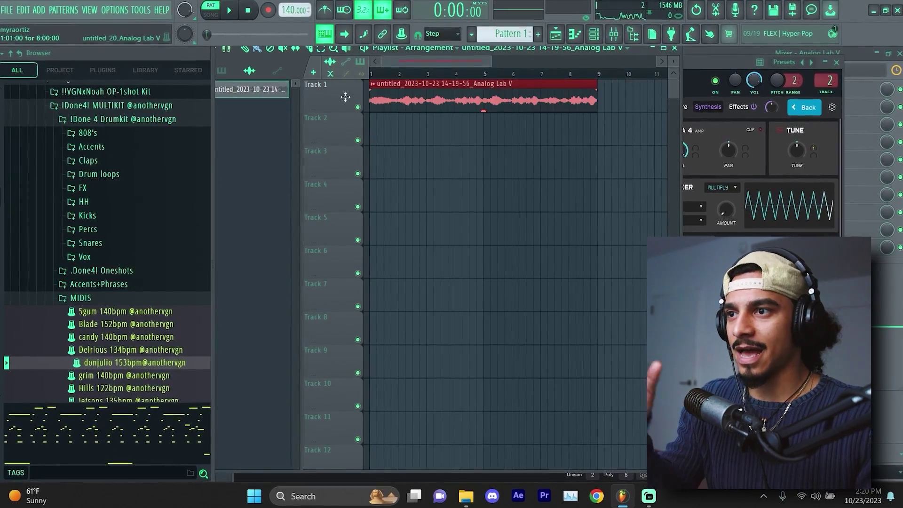
- Make the Analog Lab V audio clip on Track 1 unique and reverse it while playing the arrangement
click(373, 86)
click(419, 190)
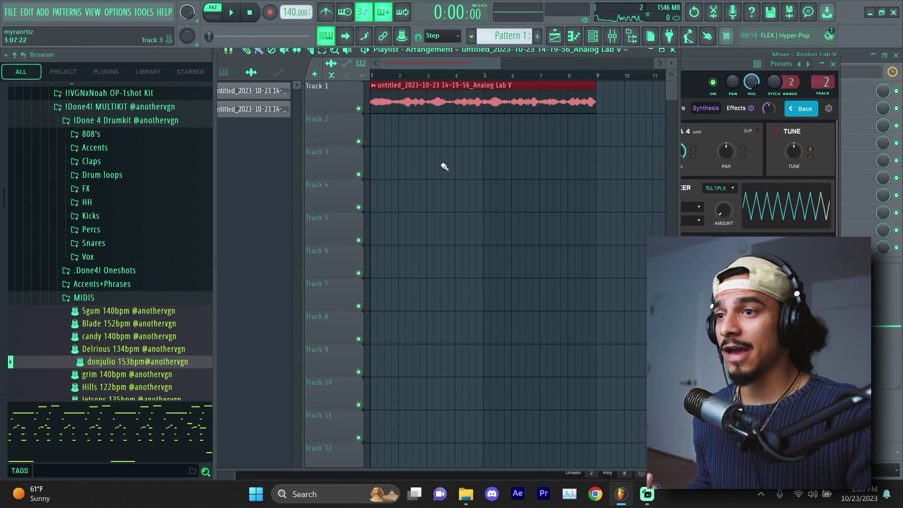
double_click(441, 102)
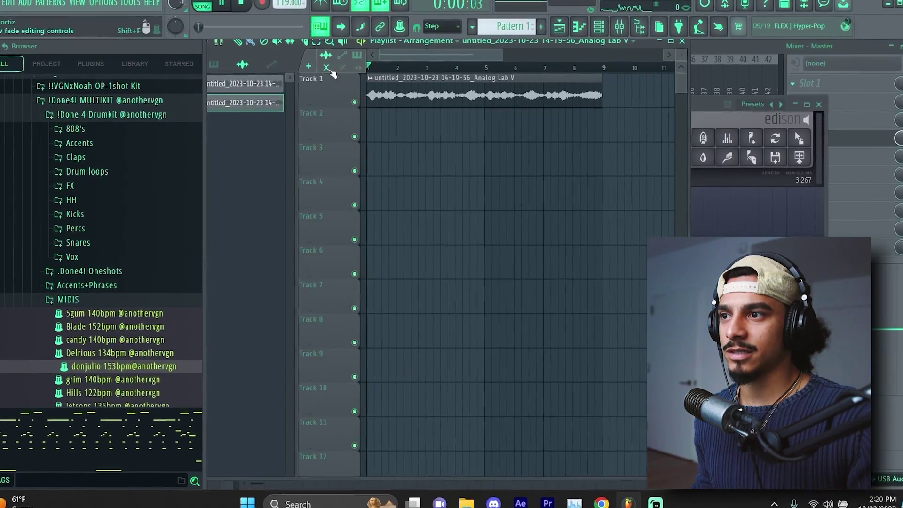
key(space)
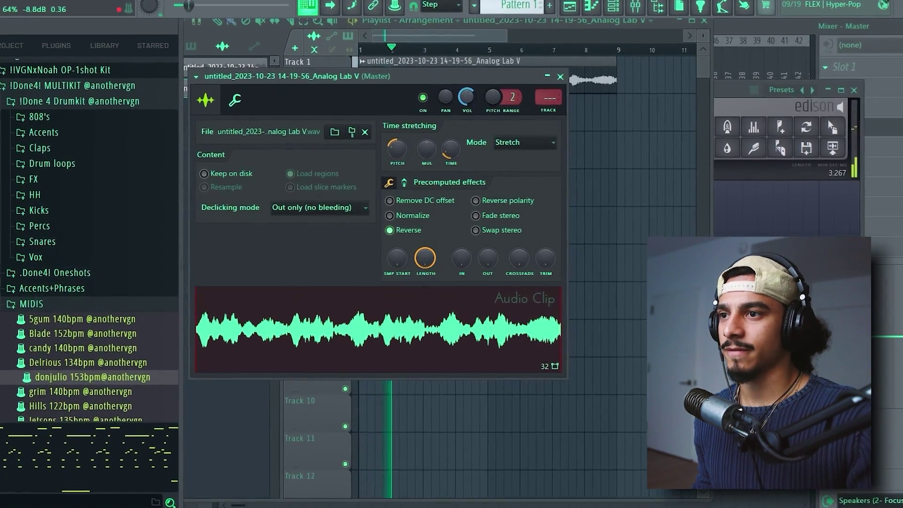
click(555, 84)
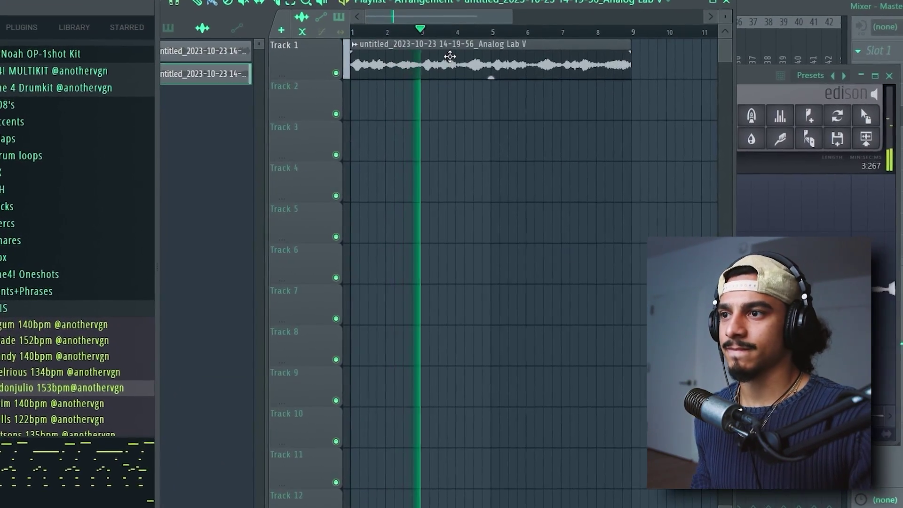
- Route the reversed Analog Lab V clip to mixer insert 3 and load Vintage Chorus on that insert
double_click(397, 49)
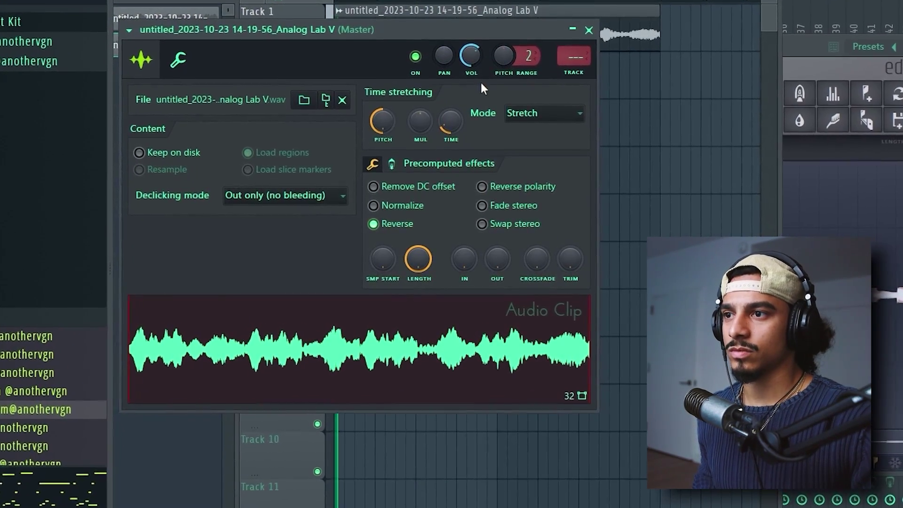
click(592, 22)
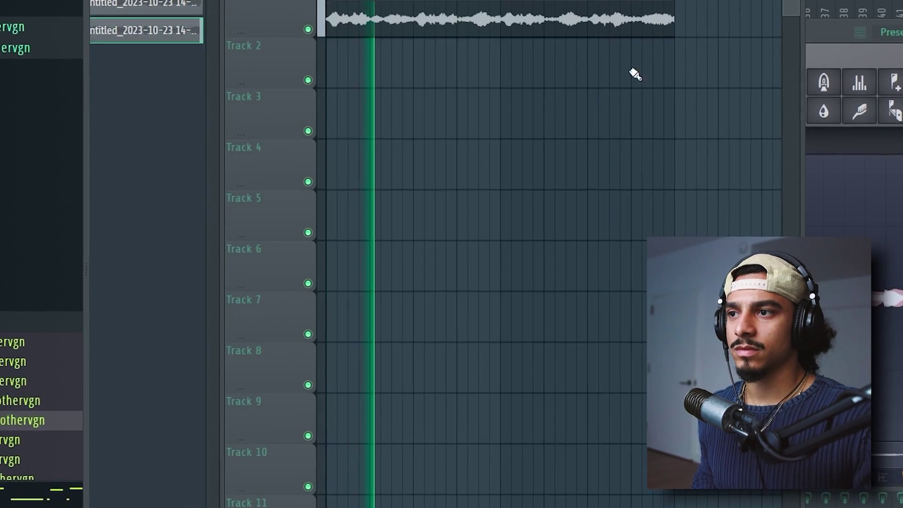
scroll(480, 89, up, 1)
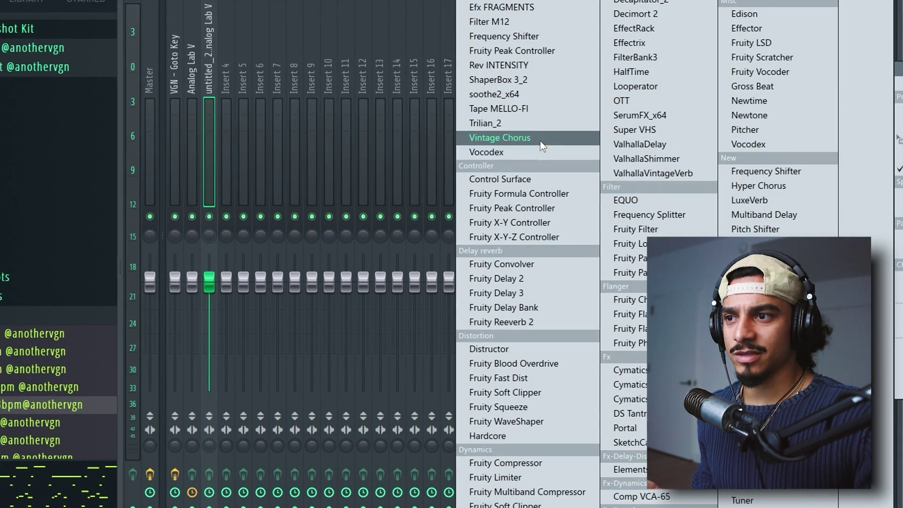
click(541, 141)
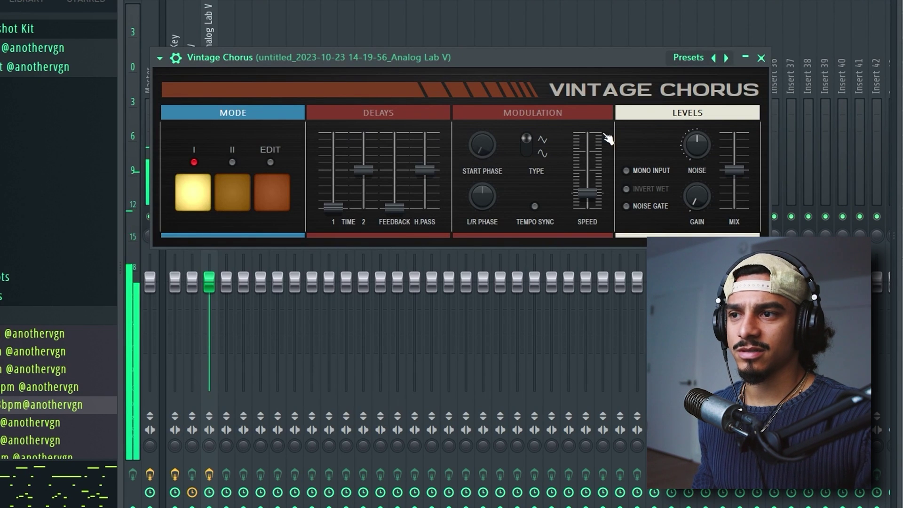
drag(464, 61, 505, 126)
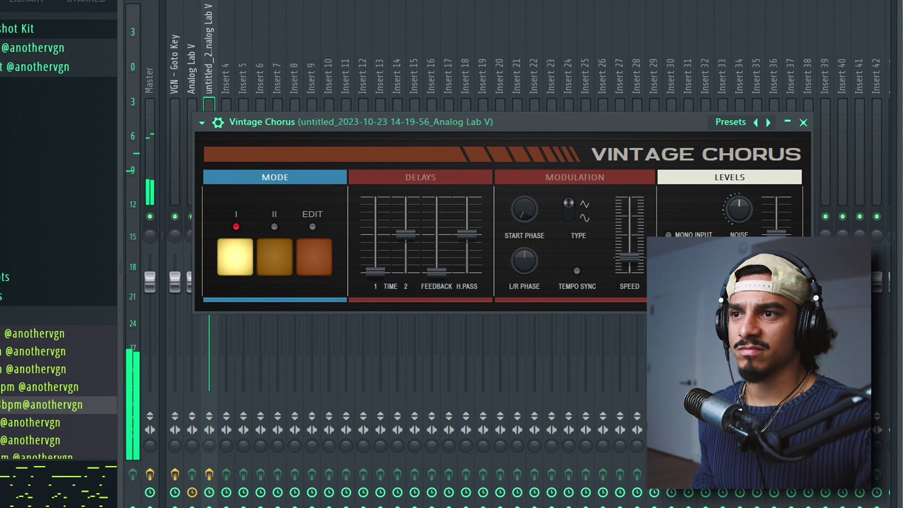
key(F6)
key(F6)
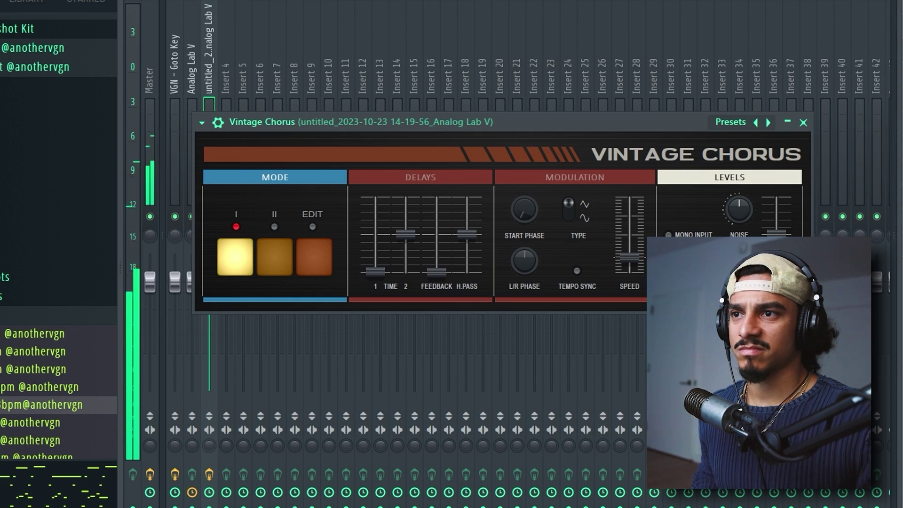
- Lower the last bass note in Pattern 3 from A5 to G5 and transpose all the bass notes down one octave
key(F5)
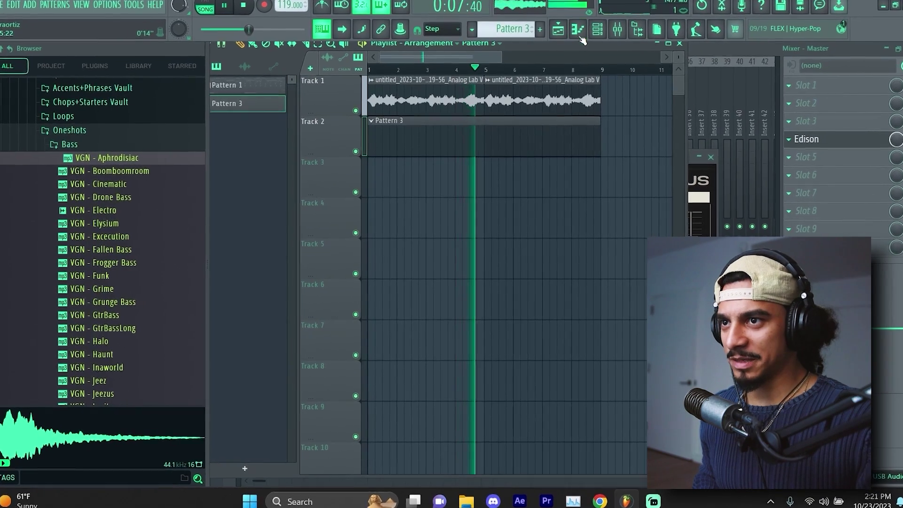
key(F7)
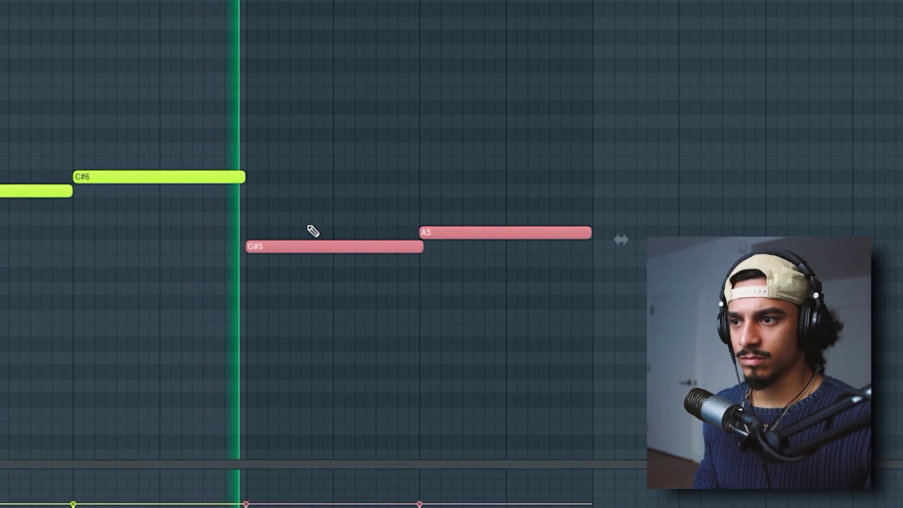
key(ctrl+d)
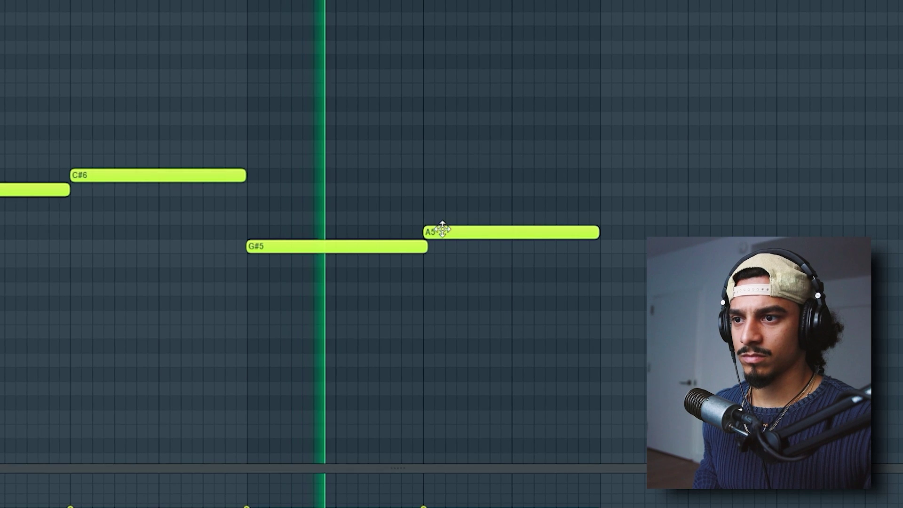
drag(438, 231, 438, 267)
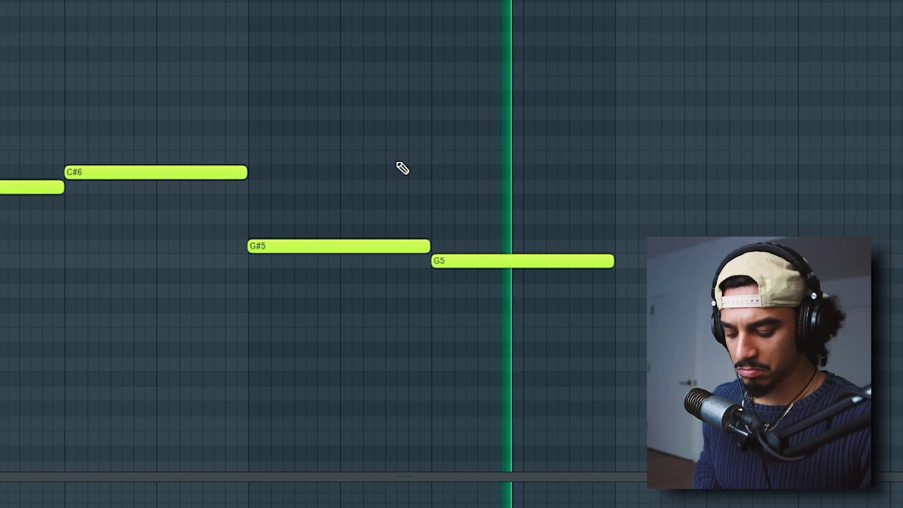
key(ctrl+Down)
key(ctrl+Down)
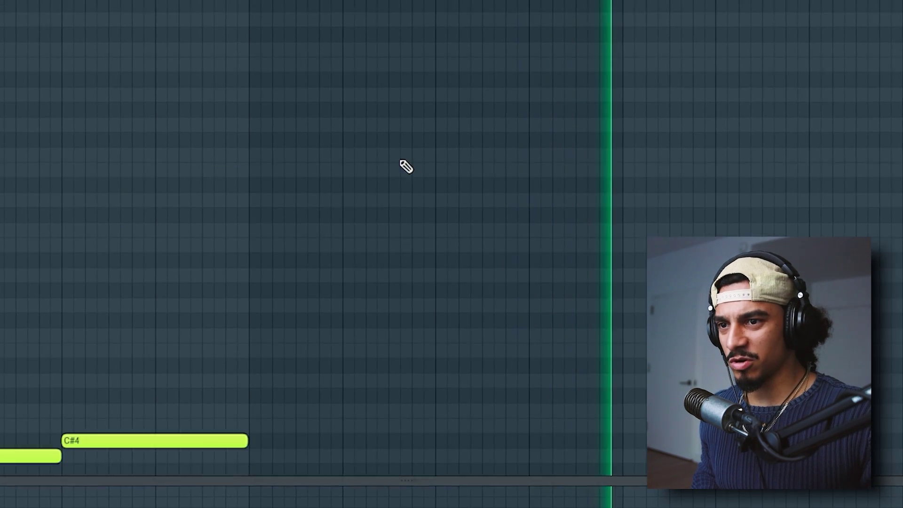
key(ctrl+Up)
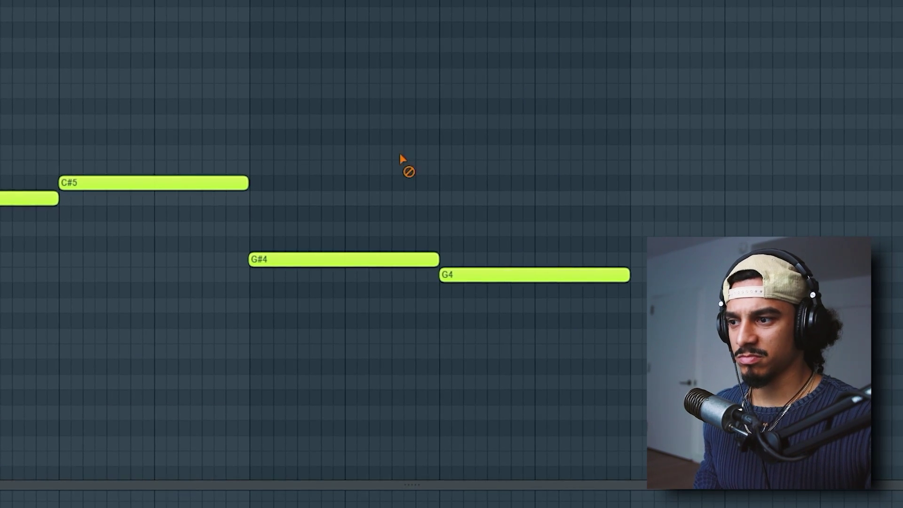
- Add Rev INTENSITY to slot 4 of the reversed clip's mixer insert and dismiss its authorization dialog and plugin window
key(F6)
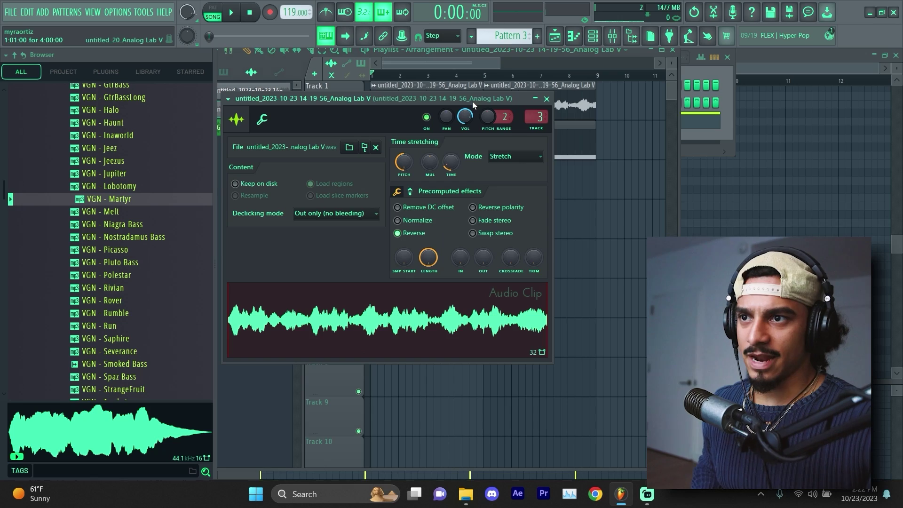
click(612, 37)
click(807, 145)
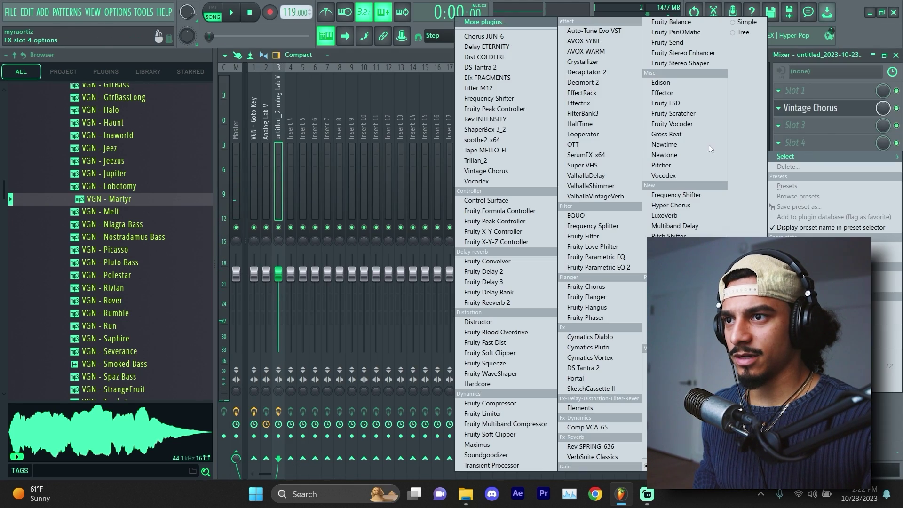
click(481, 119)
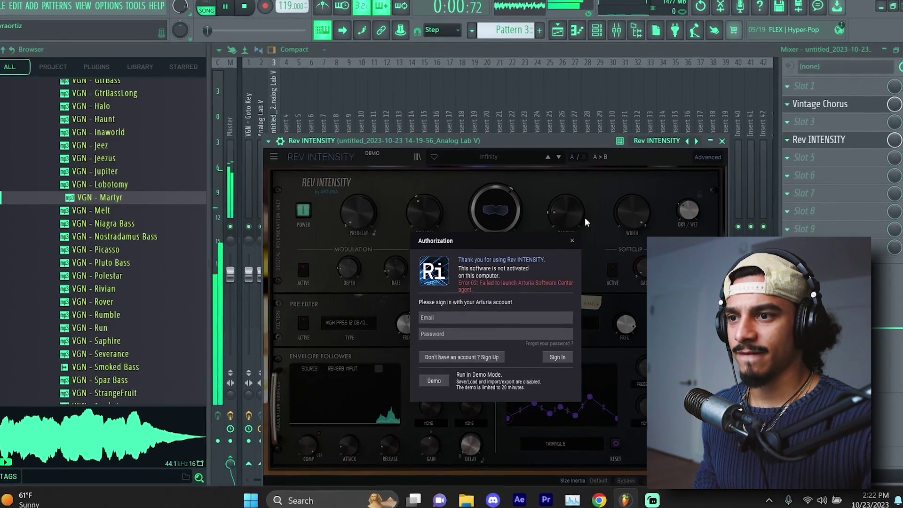
click(574, 240)
click(727, 138)
- Check the cut group and root note settings of the VGN - Martyr bass channel
click(559, 24)
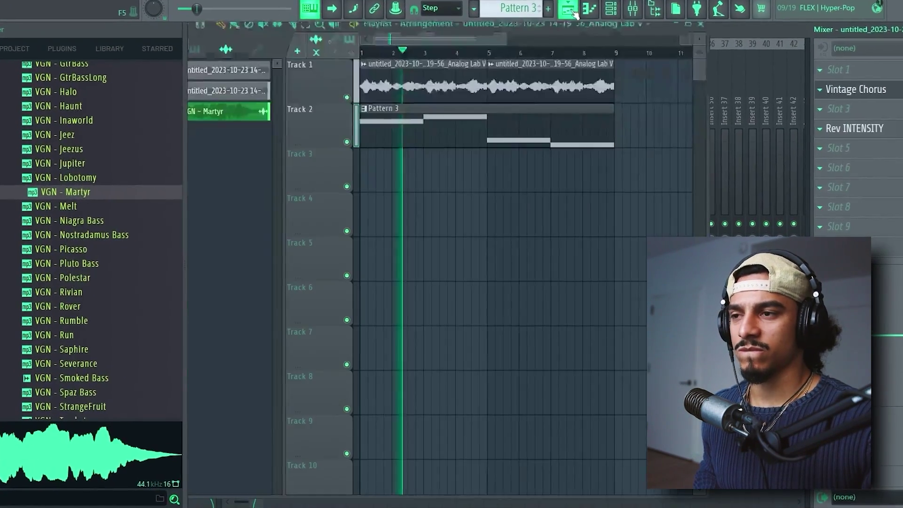
click(614, 6)
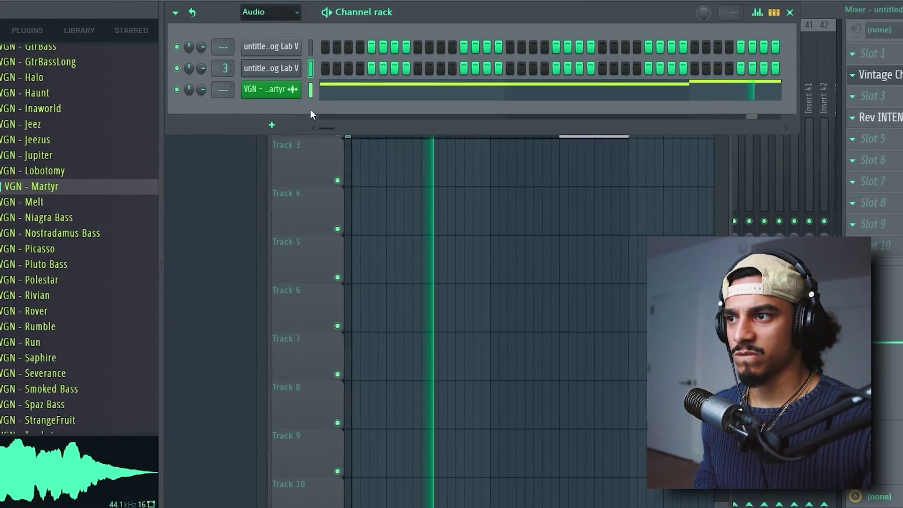
click(291, 99)
click(233, 103)
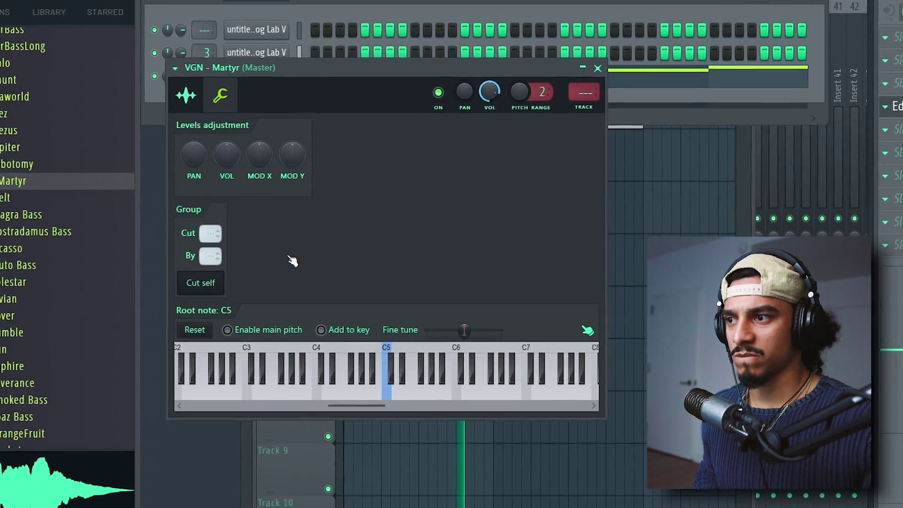
click(600, 64)
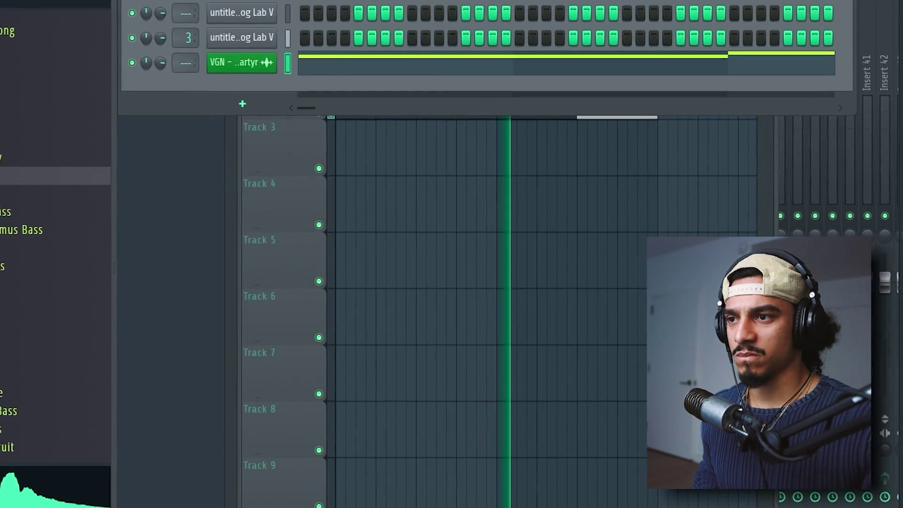
- Load Fruity parametric EQ 2 on the reversed clip's mixer insert and pull down a low-frequency band
key(F5)
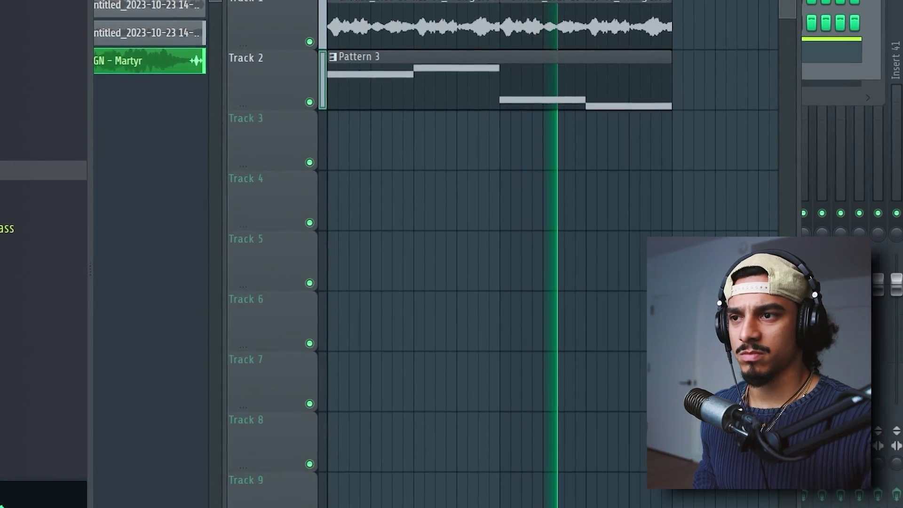
double_click(624, 11)
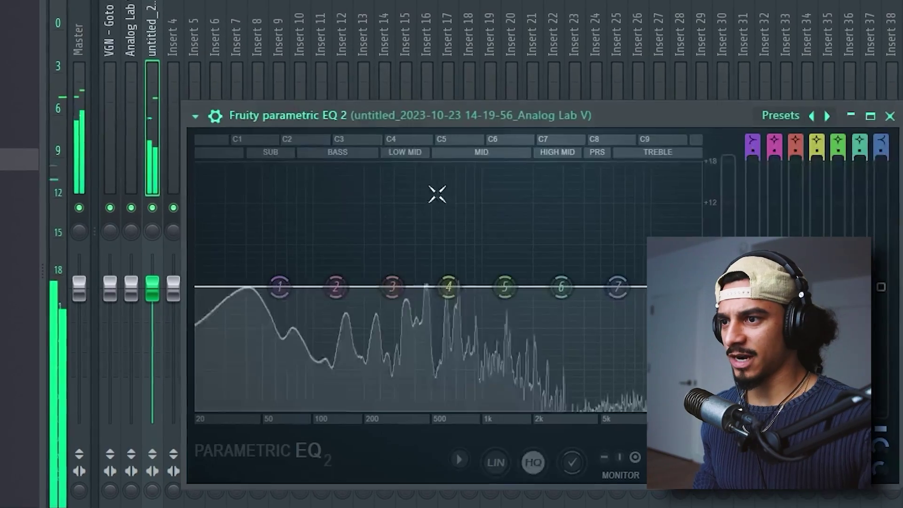
drag(376, 297, 306, 358)
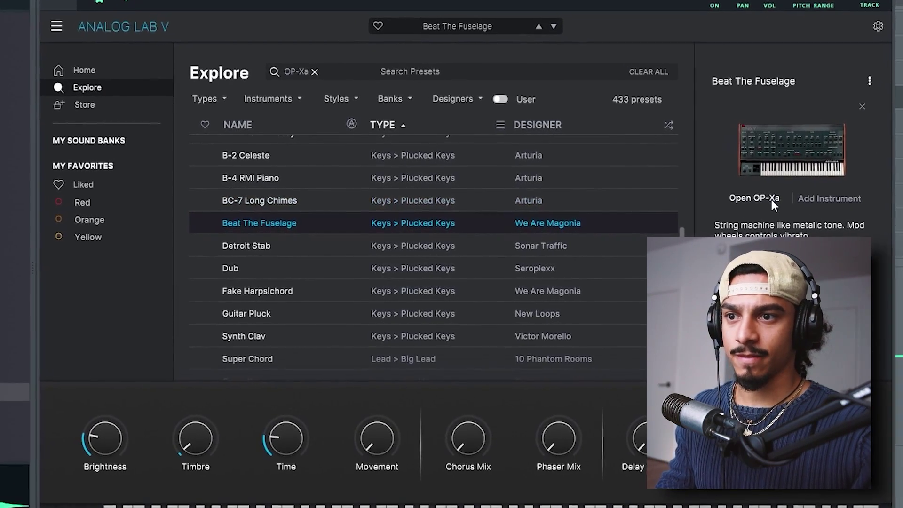
- Open the OP-Xa editor for the Beat The Fuselage preset, assign Function 2 to Filter Freq and choose the descending saw shape
click(770, 200)
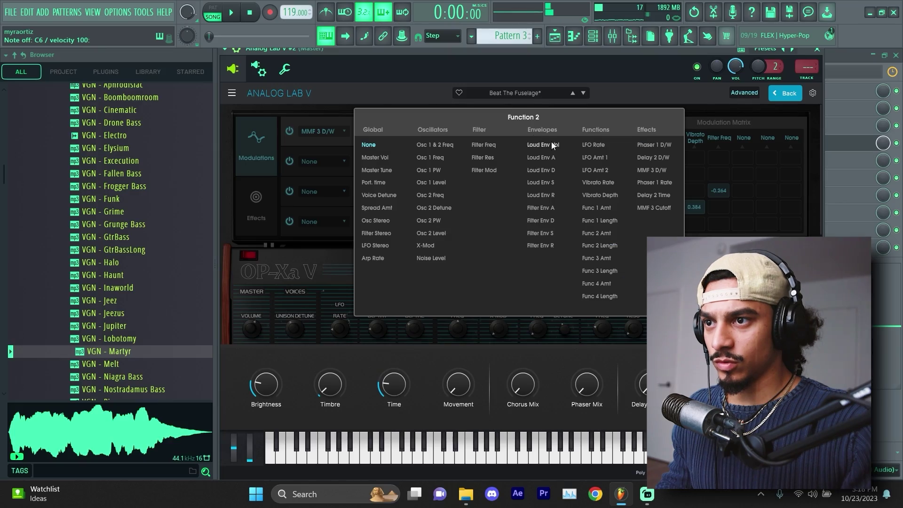
click(483, 145)
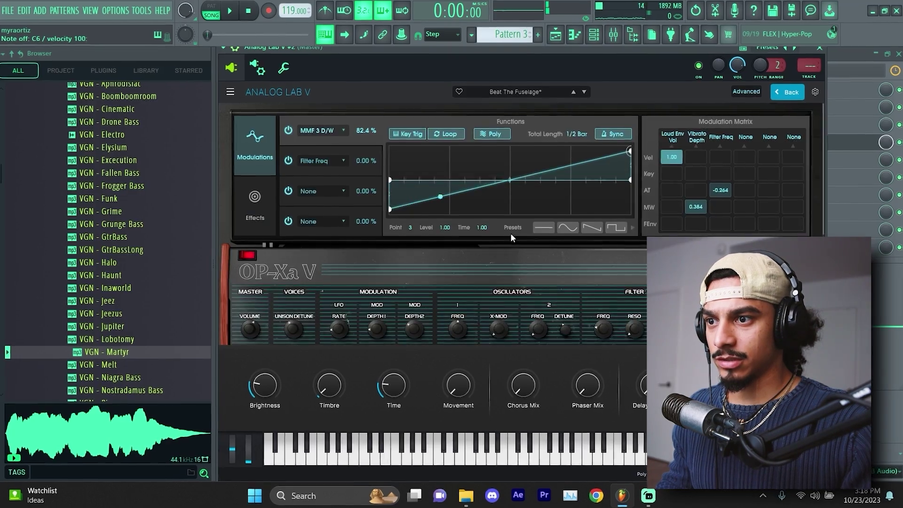
click(570, 230)
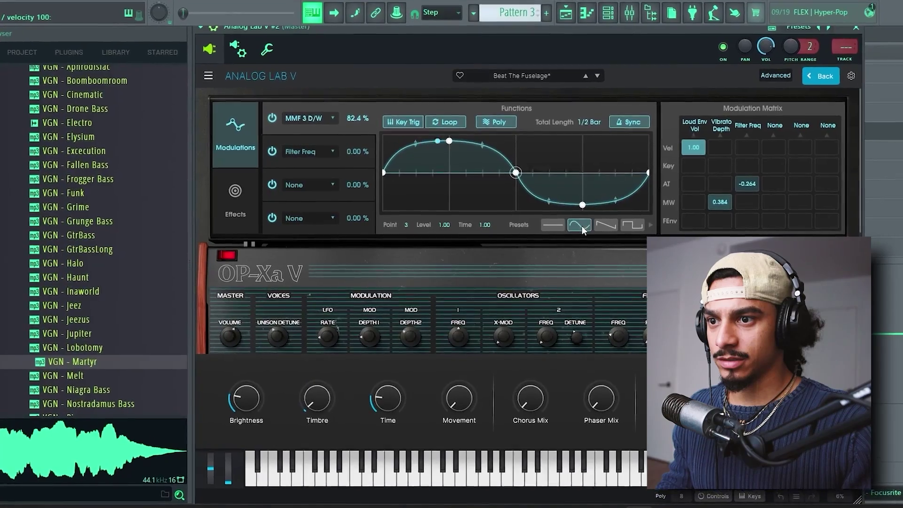
click(602, 225)
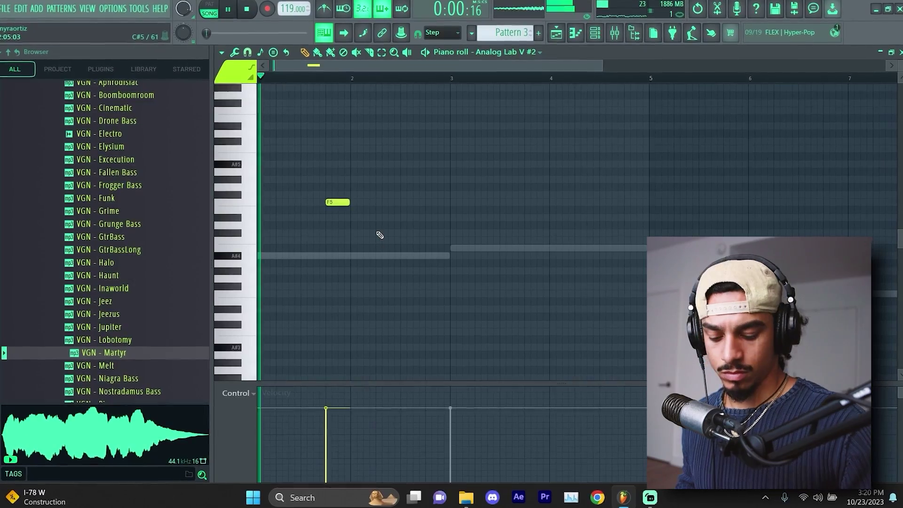
- Raise the Analog Lab V #2 note two octaves to F7 and build the melody with F#7, C#8, C8, A#7 and F7
key(ctrl+Up)
key(ctrl+Up)
scroll(377, 235, up, 4)
click(345, 177)
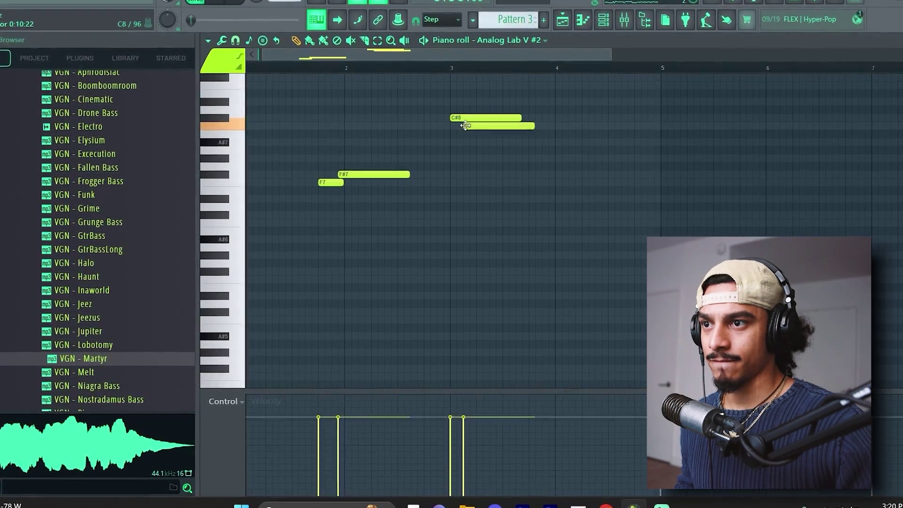
scroll(407, 127, down, 2)
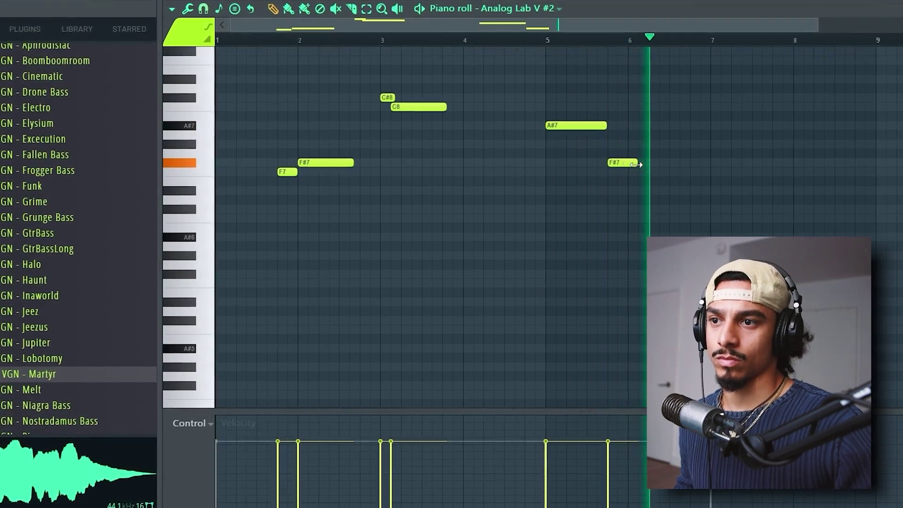
scroll(532, 146, down, 2)
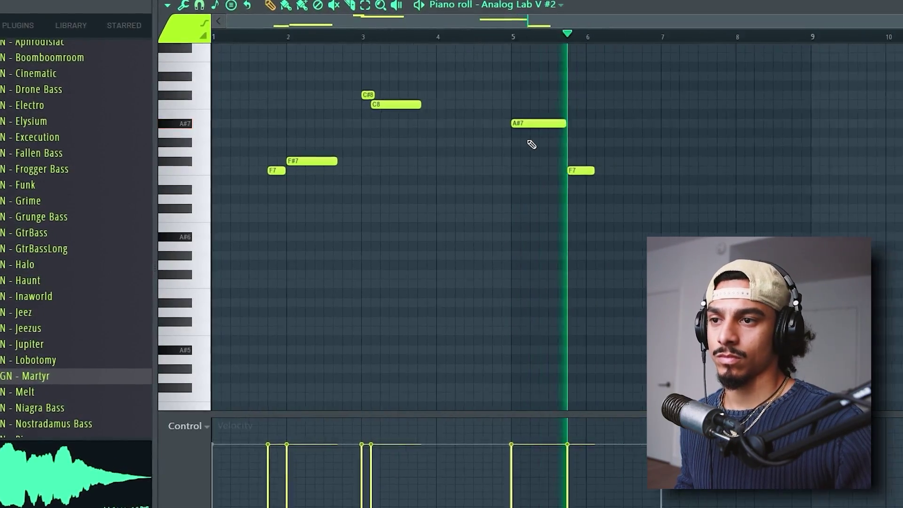
right_click(598, 149)
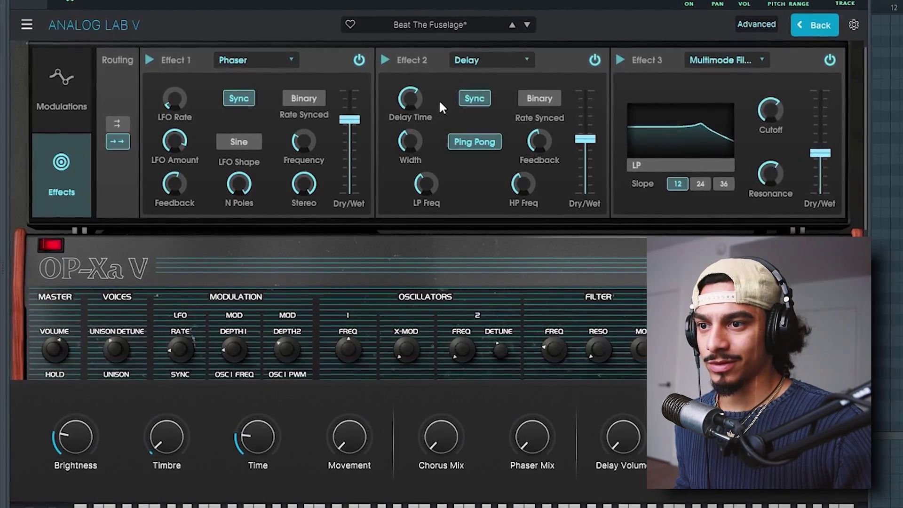
- Set the cutoff of OP-Xa's Multimode Filter effect to 1832 Hz and toggle the Phaser effect to compare the sound
scroll(441, 103, down, 3)
scroll(534, 145, up, 3)
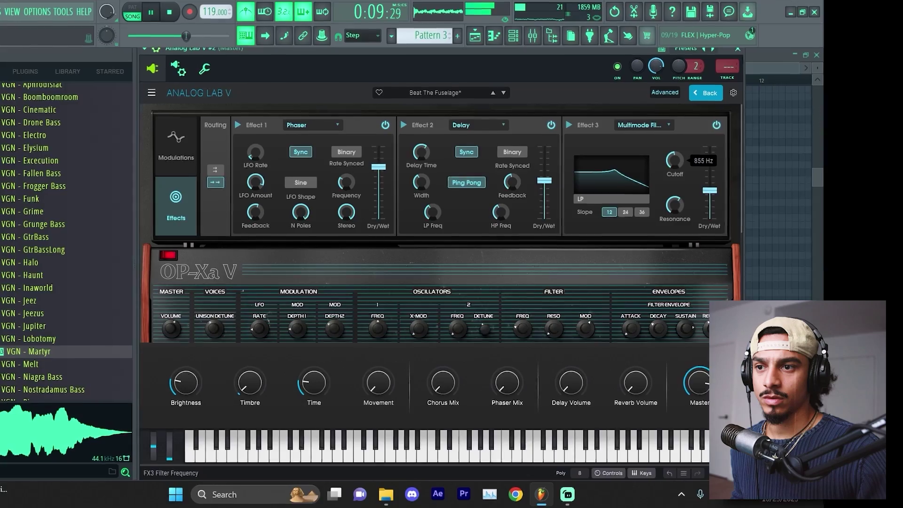
drag(778, 117, 779, 106)
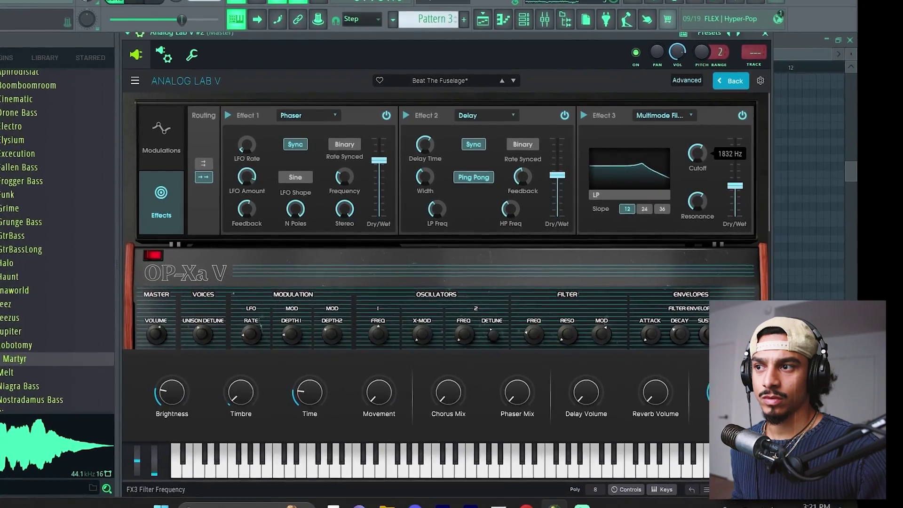
click(386, 115)
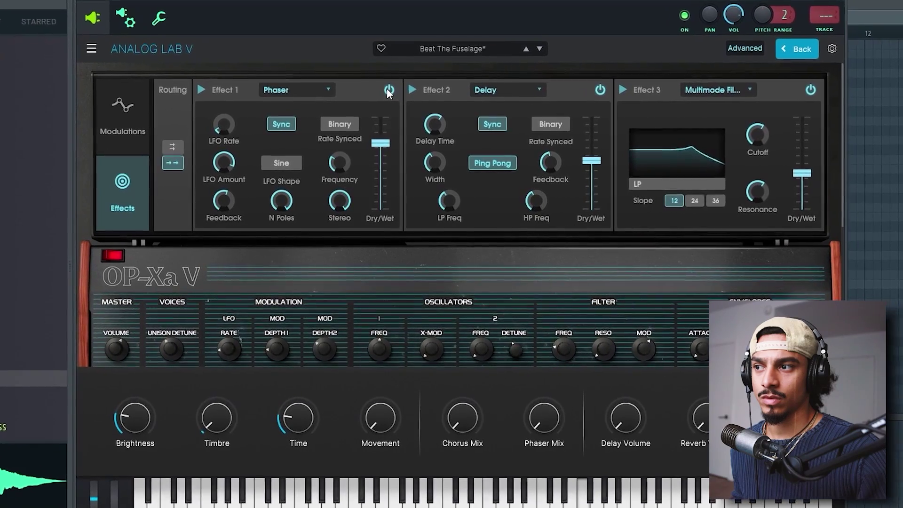
- Push the OP-Xa pitch bend up from its centre position while the arrangement plays
scroll(382, 109, down, 5)
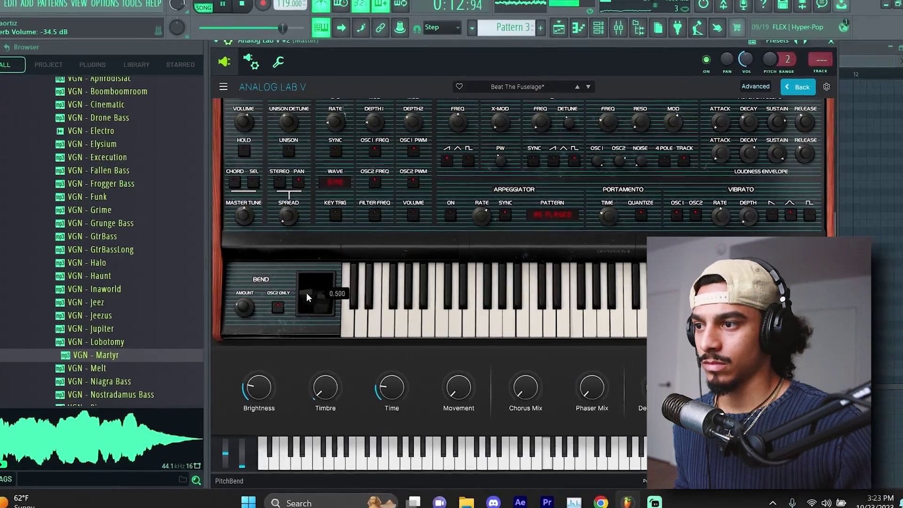
drag(306, 293, 306, 266)
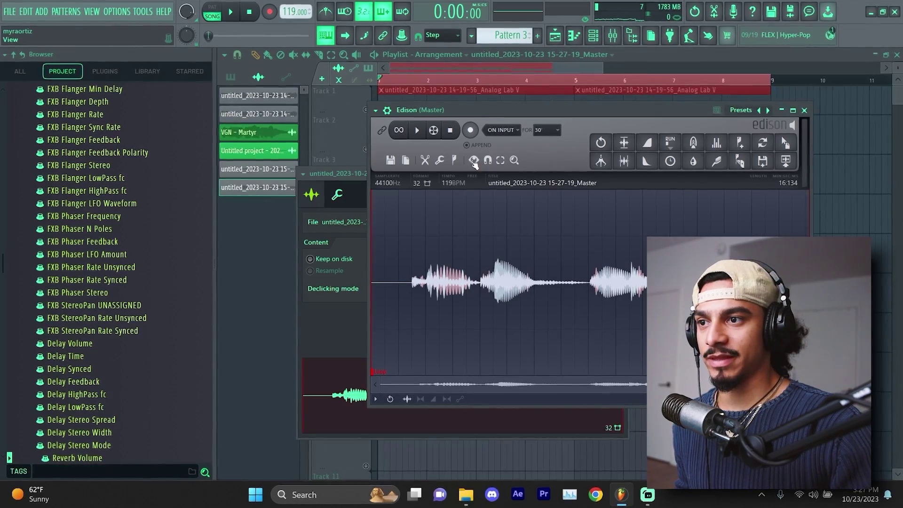
- Open the sample properties of the Master recording in Edison
right_click(462, 211)
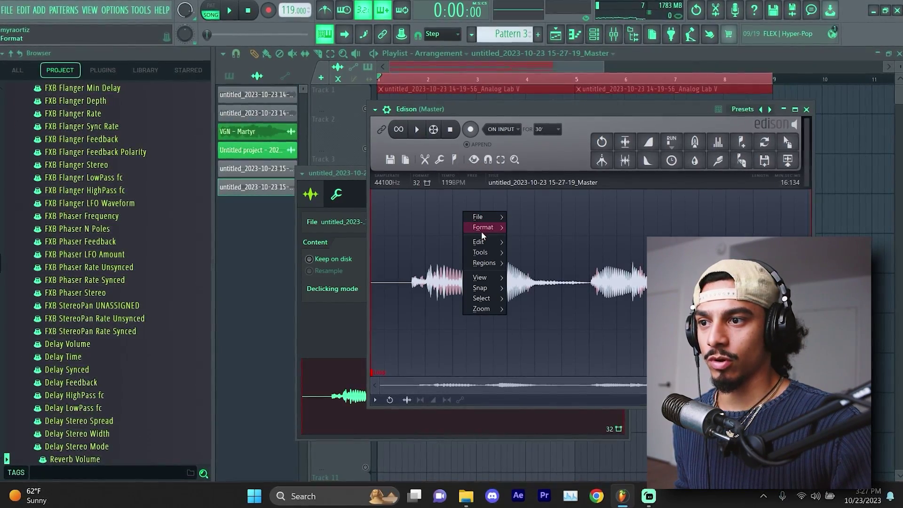
mouse_move(487, 230)
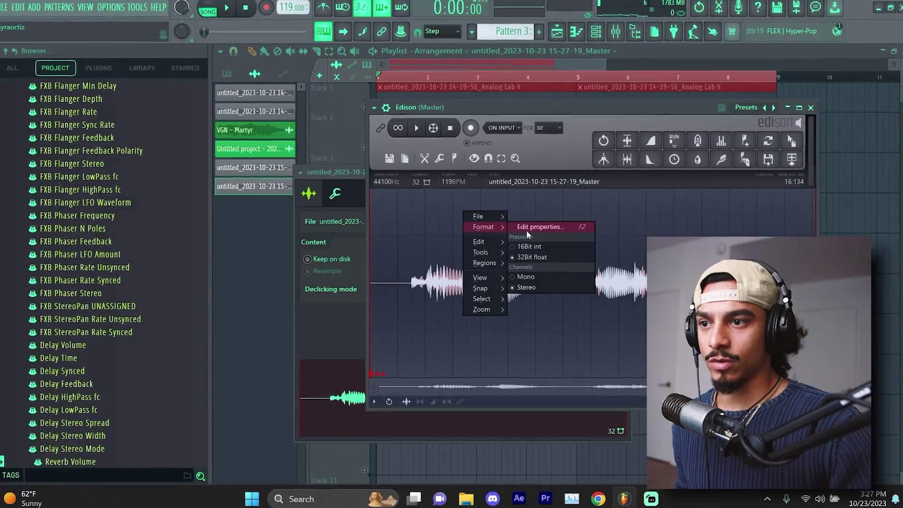
click(527, 230)
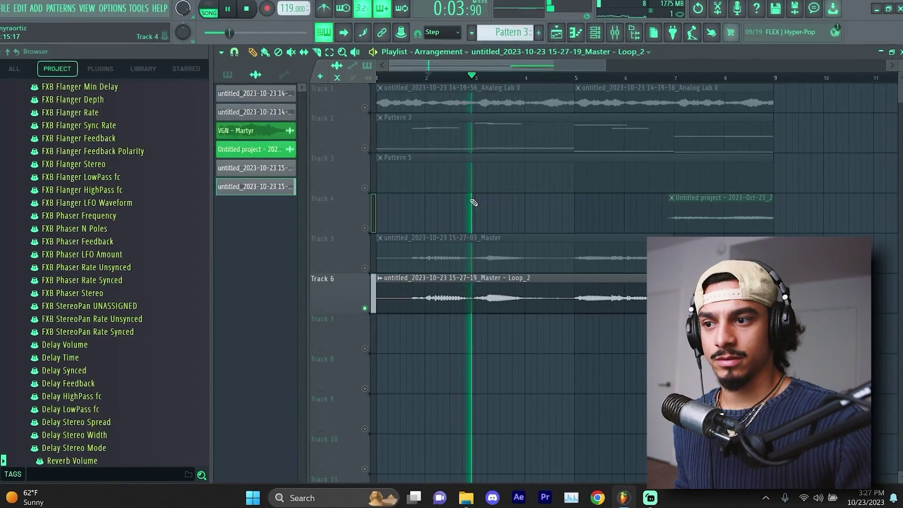
- Set the time stretching mode of the Master - Loop_2 clip on Track 6 to Stretch and close its settings
scroll(472, 201, down, 3)
double_click(447, 305)
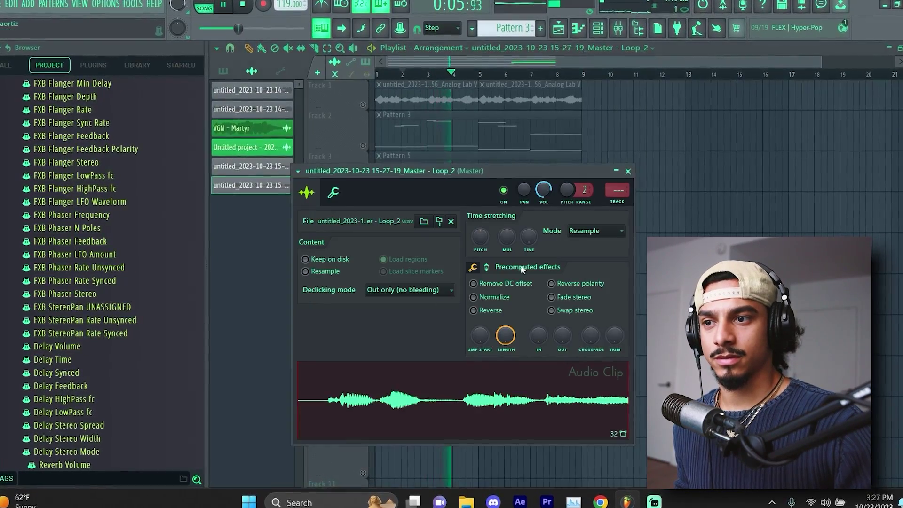
click(587, 263)
click(630, 170)
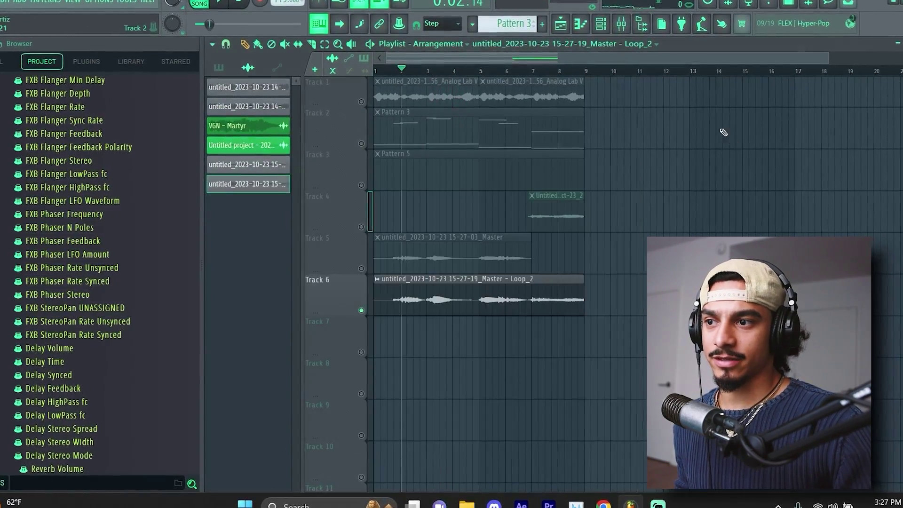
- Unmute Tracks 1 and 2 and play them together with the resampled loop on Track 6
scroll(388, 104, up, 2)
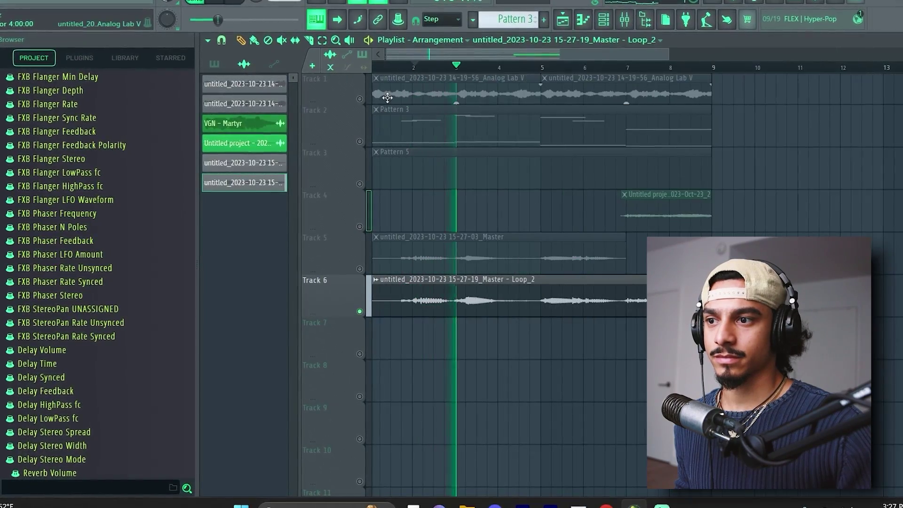
click(358, 139)
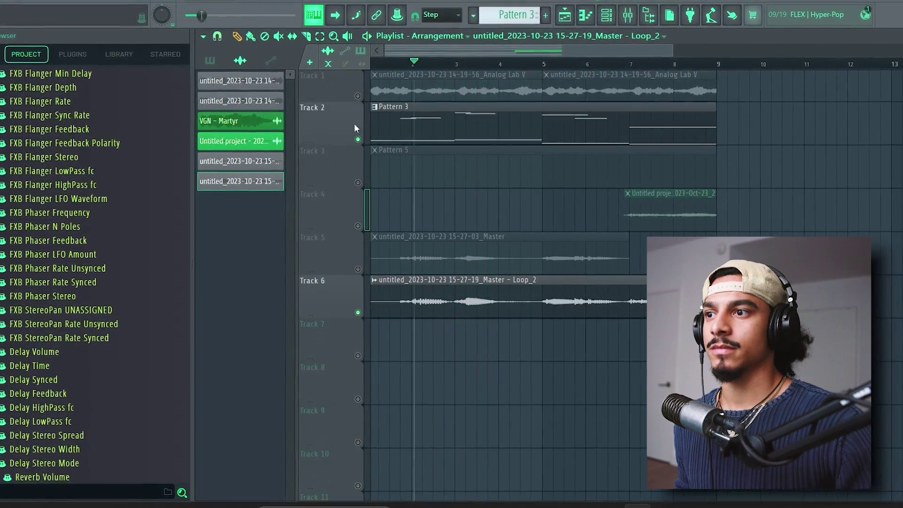
click(358, 96)
key(space)
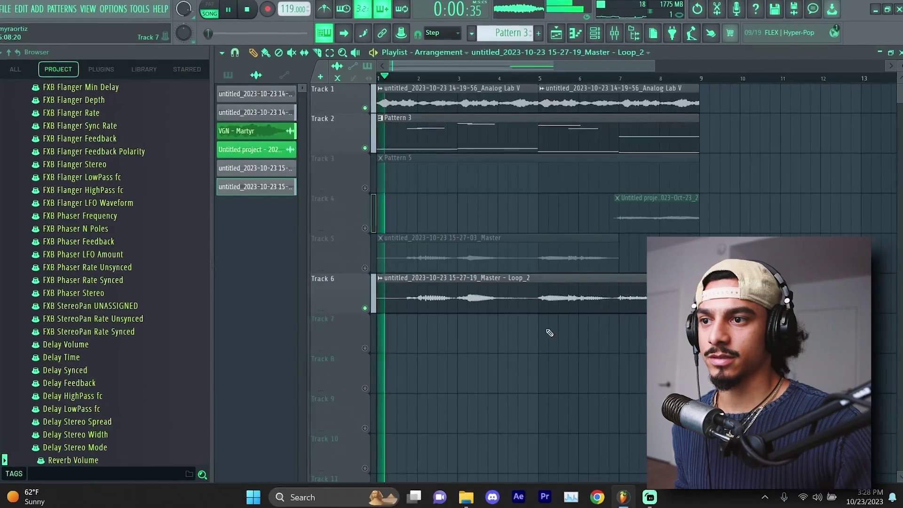
- Delete the muted clips on Tracks 5, 4 and 3 from the playlist
right_click(519, 257)
right_click(644, 207)
right_click(660, 184)
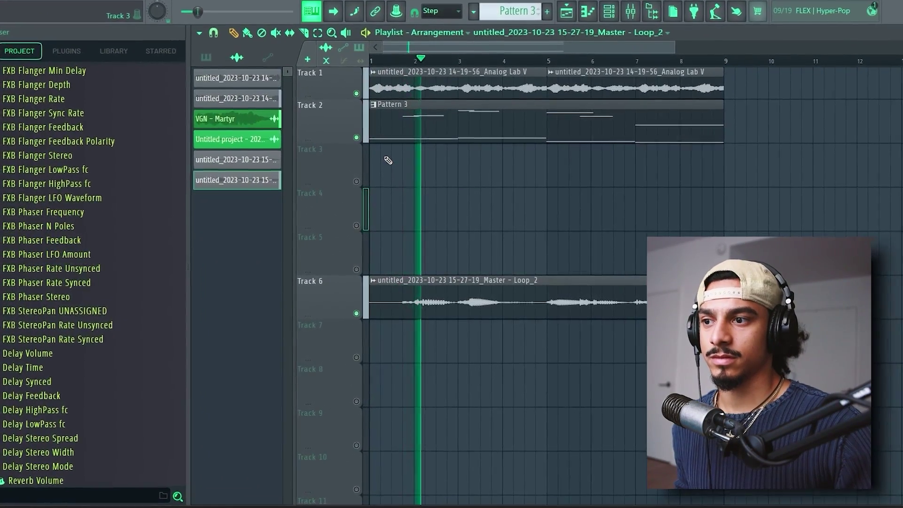
- Open the Loop_2 clip's time-stretch pitch options and load ValhallaShimmer on the loop's mixer insert
double_click(514, 278)
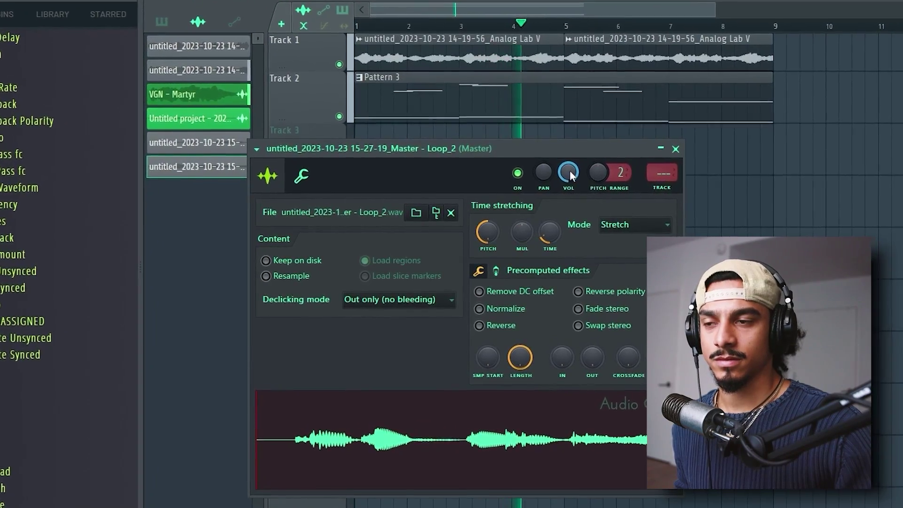
drag(574, 151, 406, 133)
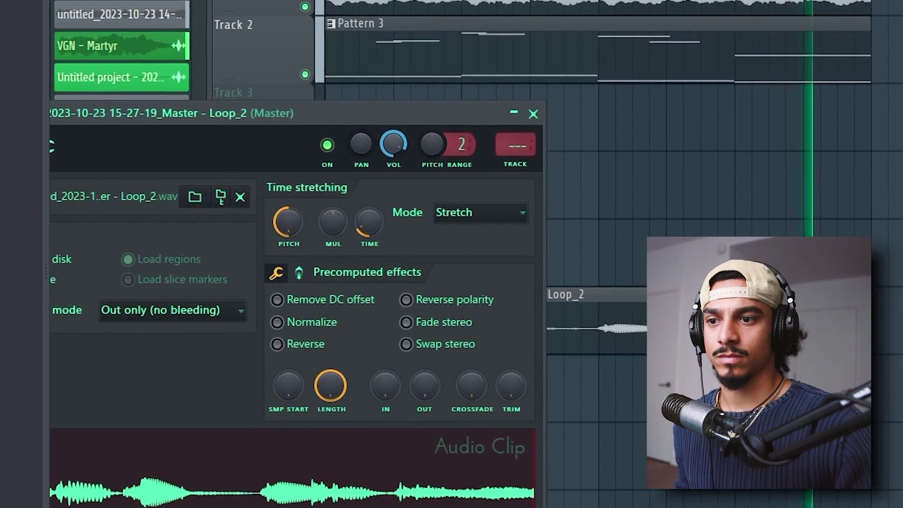
right_click(286, 224)
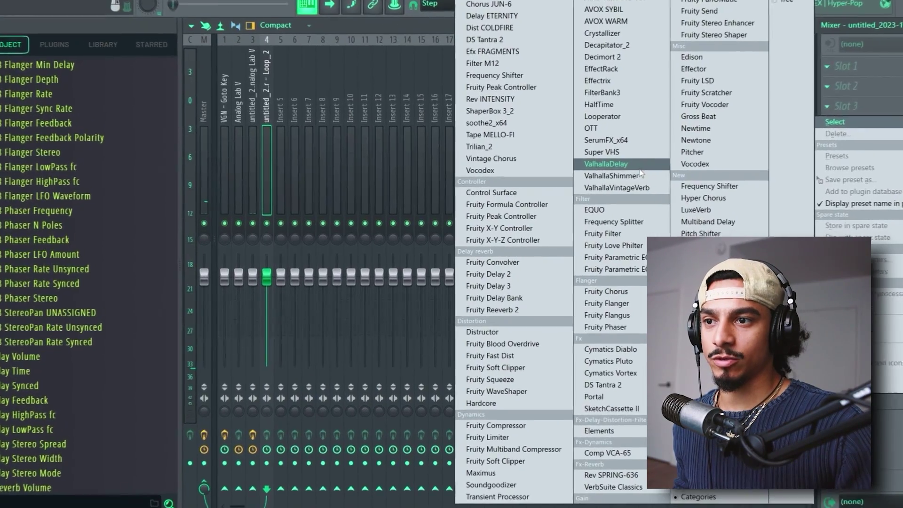
click(616, 175)
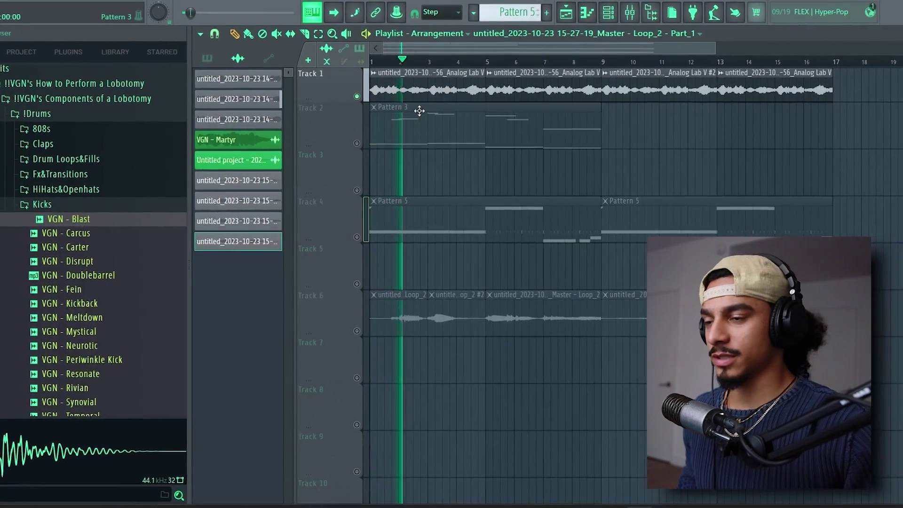
- Audition Track 6 on its own, and unmute Tracks 1 and 4 to play the arrangement with them
key(space)
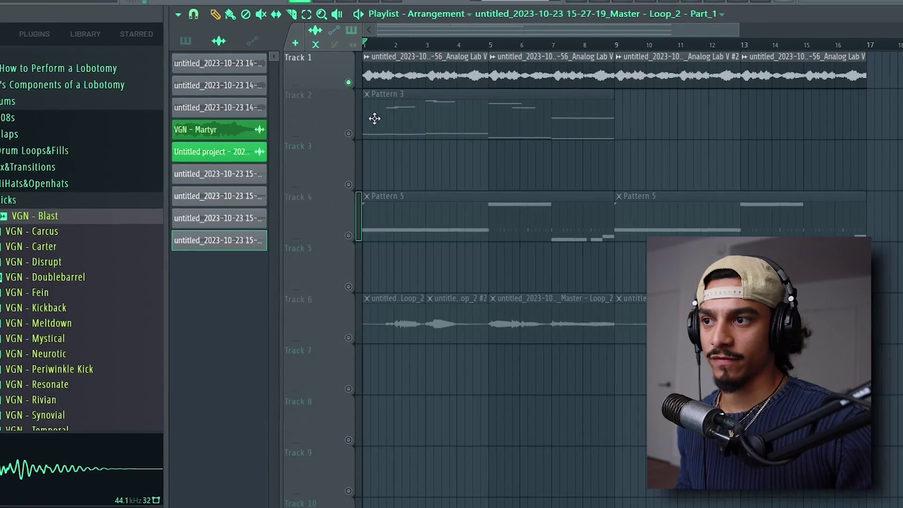
right_click(351, 136)
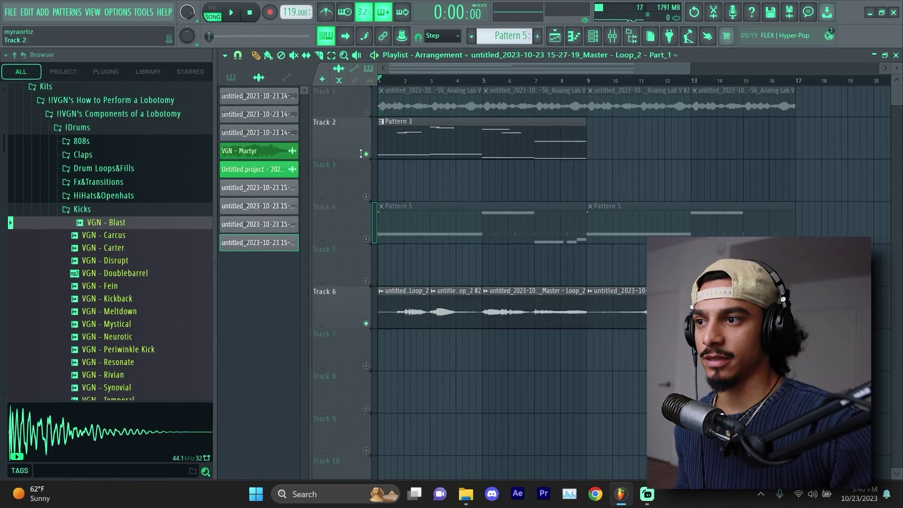
key(space)
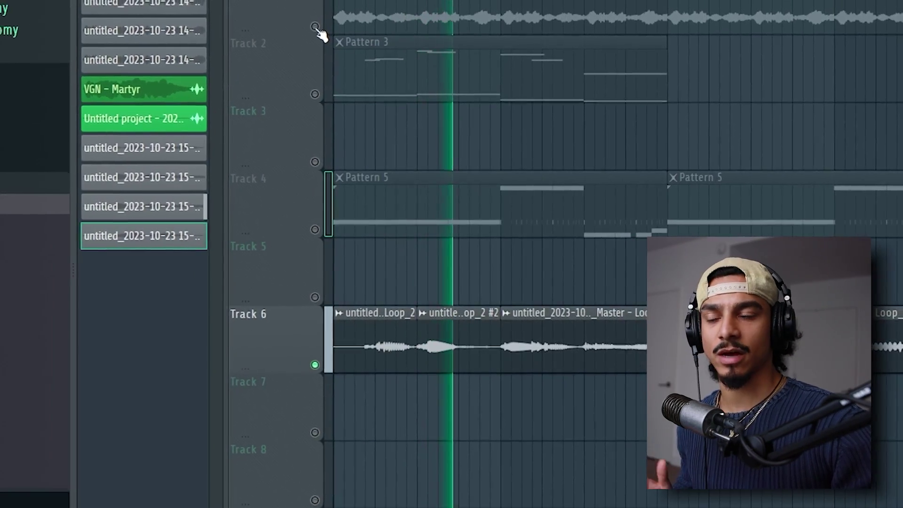
click(318, 33)
click(318, 230)
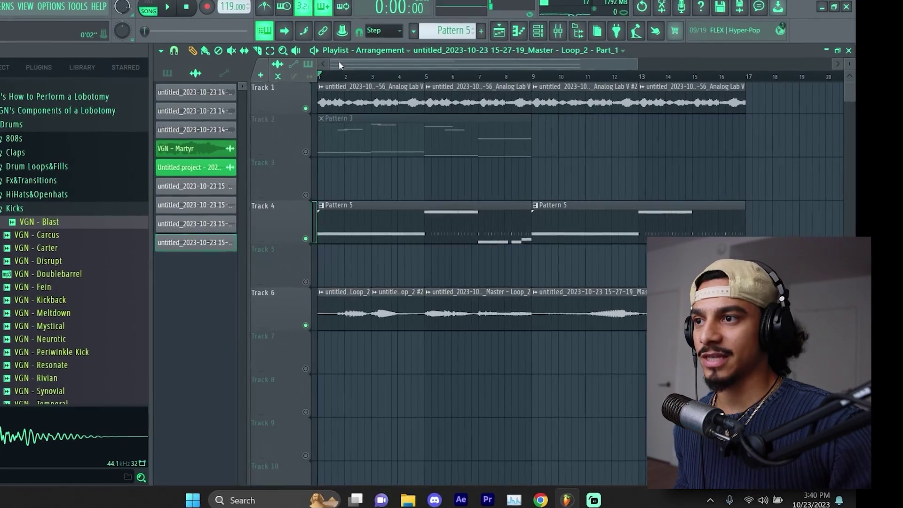
key(space)
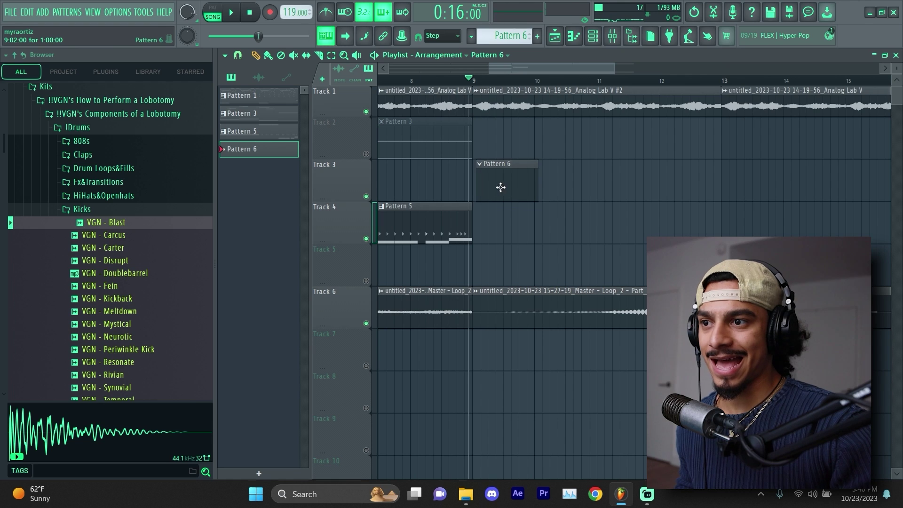
- Extend the Pattern 6 clip on Track 3 to bar 17 and set the playlist snap to Beat
drag(533, 166, 875, 175)
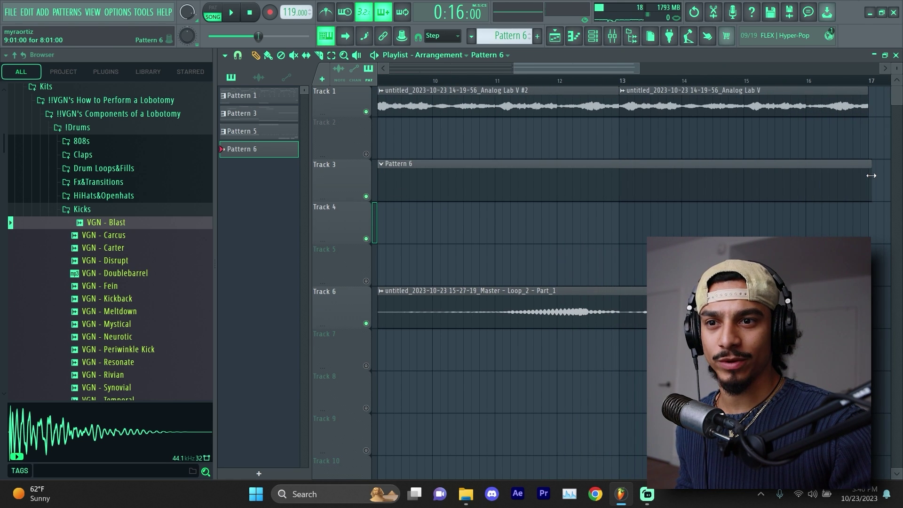
scroll(646, 224, down, 2)
scroll(463, 150, up, 2)
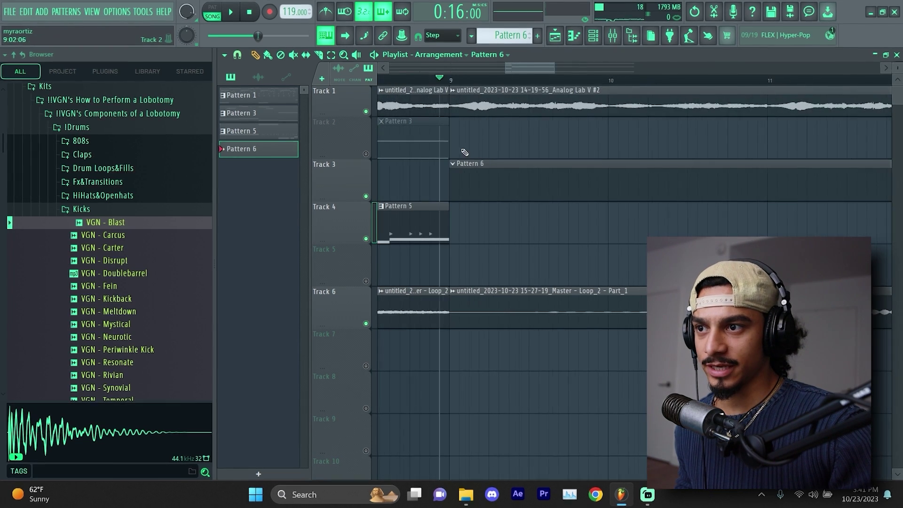
scroll(453, 139, down, 2)
click(235, 54)
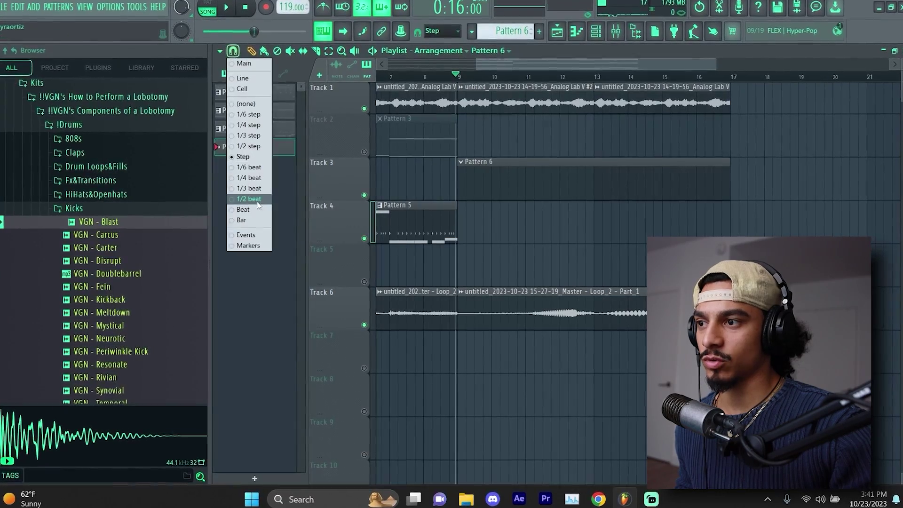
click(244, 207)
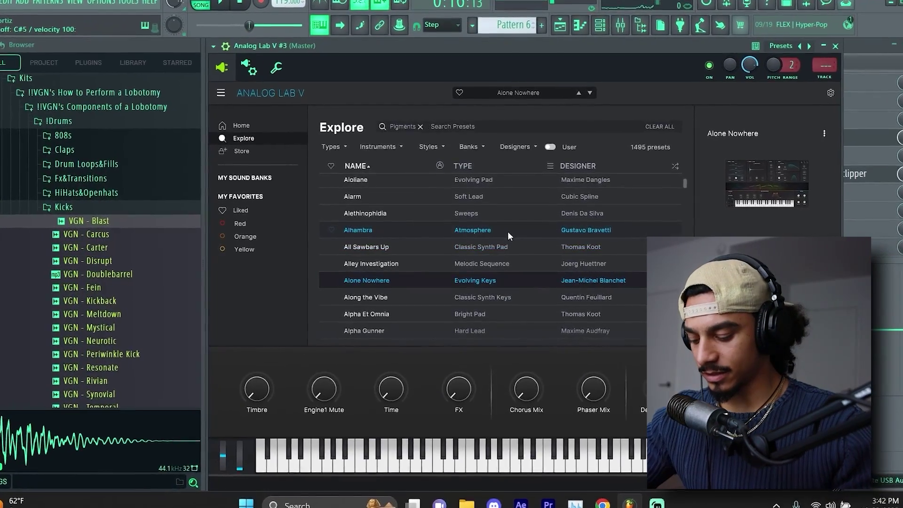
- Open the Pattern 6 chords of Analog Lab V #3 in the piano roll and clear the note selection
key(F7)
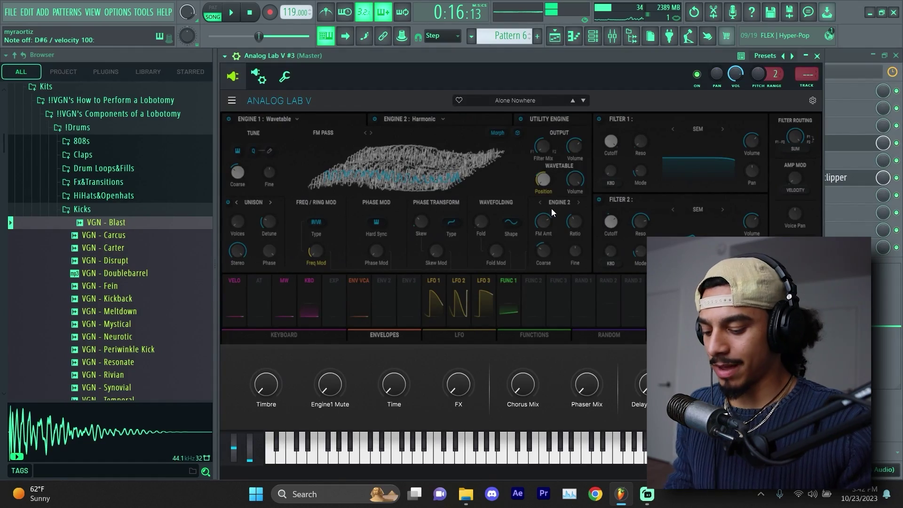
key(F7)
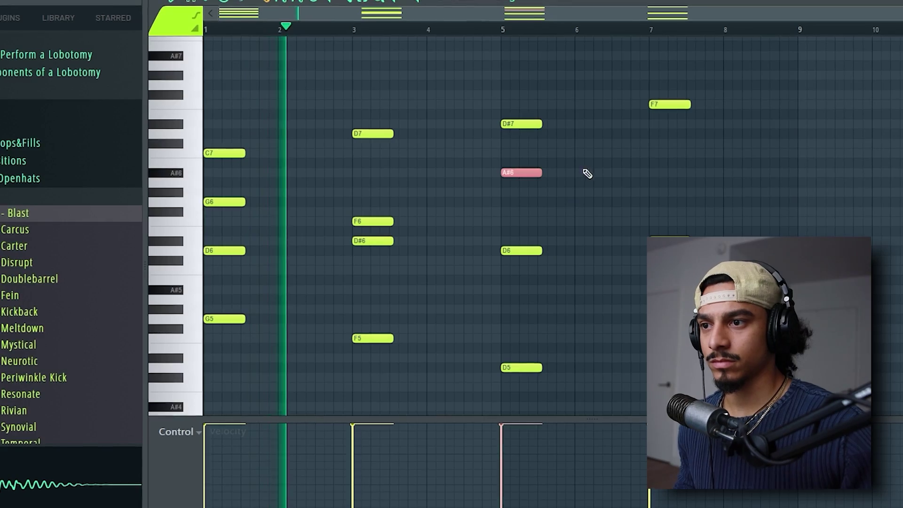
key(ctrl+d)
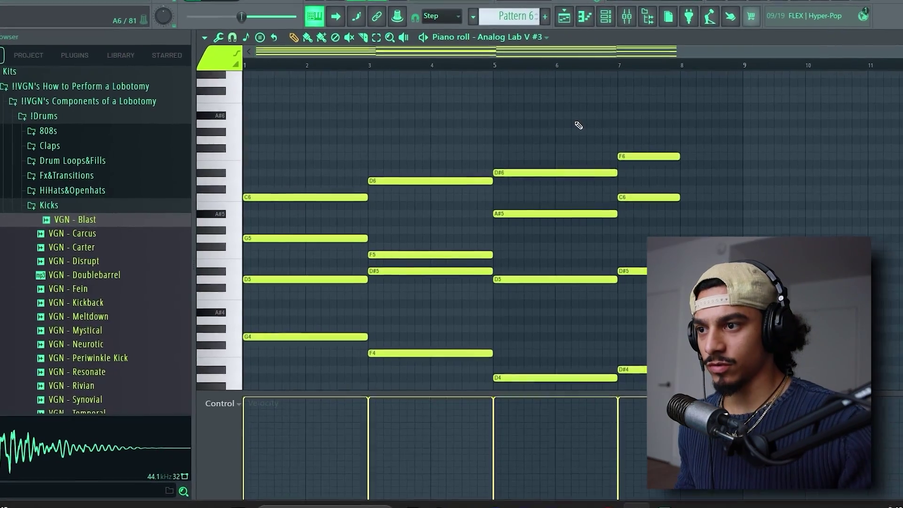
- Select the last chord, starting at bar 7 with F6 on top, and lengthen its notes to end at bar 9
drag(683, 378, 671, 165)
click(695, 149)
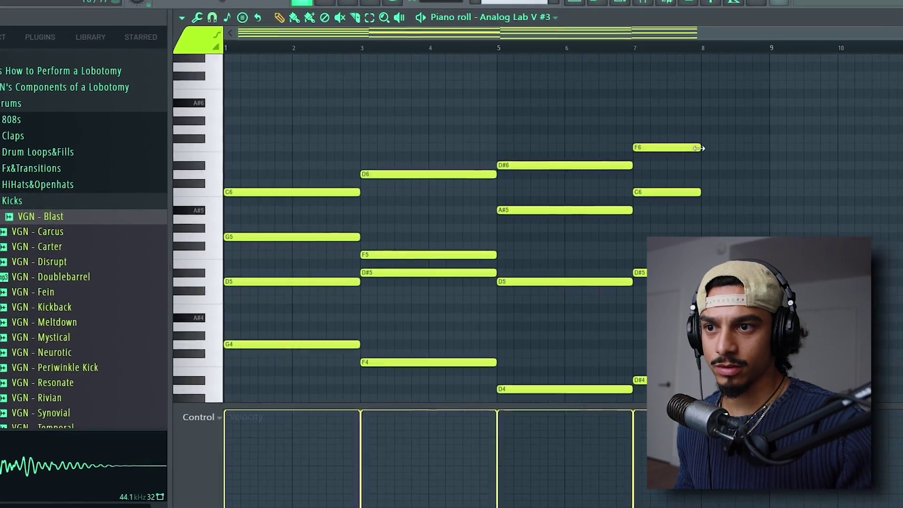
drag(683, 120, 693, 390)
key(space)
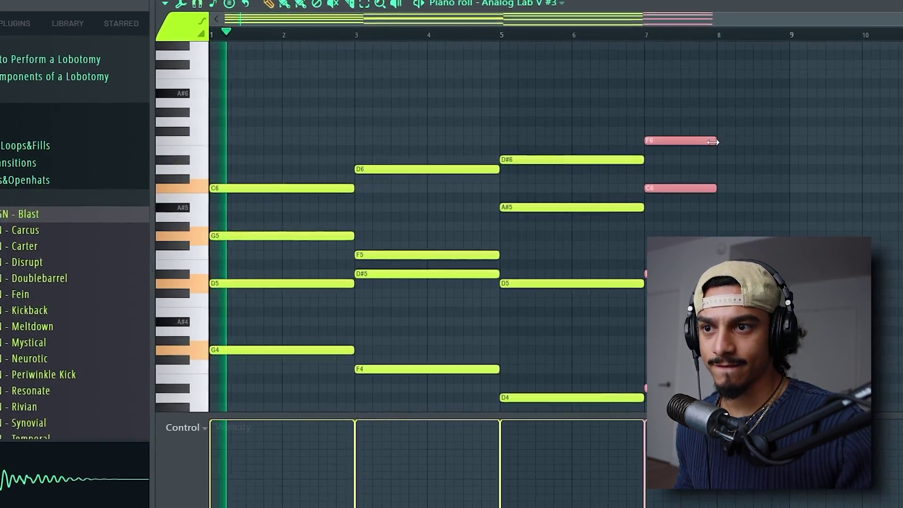
drag(713, 142, 790, 142)
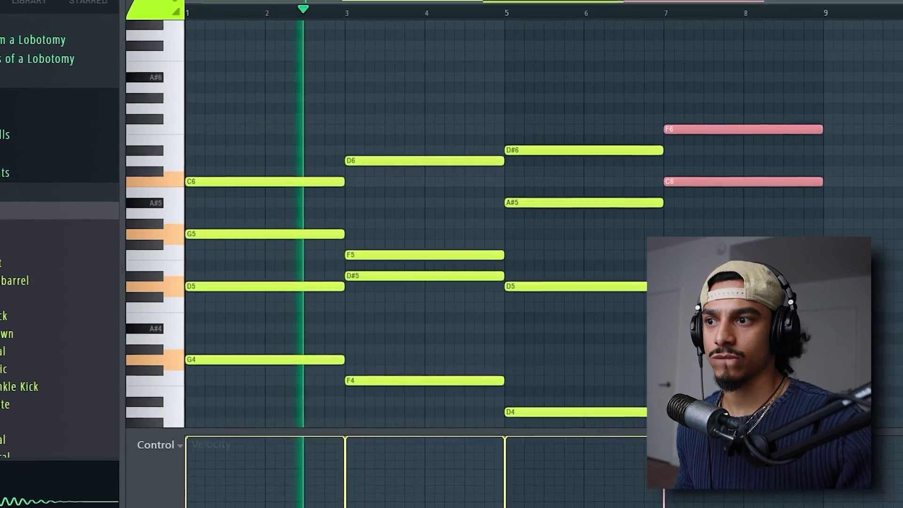
key(ctrl+d)
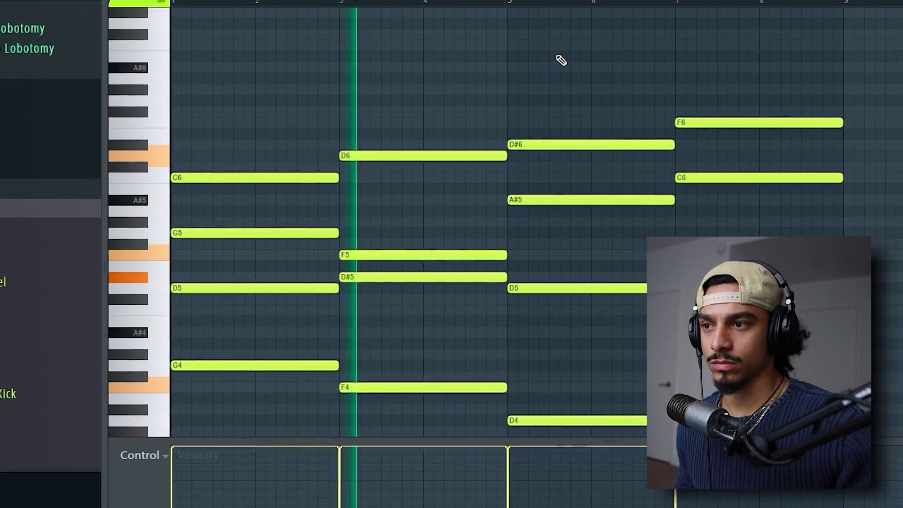
- Transpose all the Pattern 6 chord notes down one octave
scroll(561, 41, down, 1)
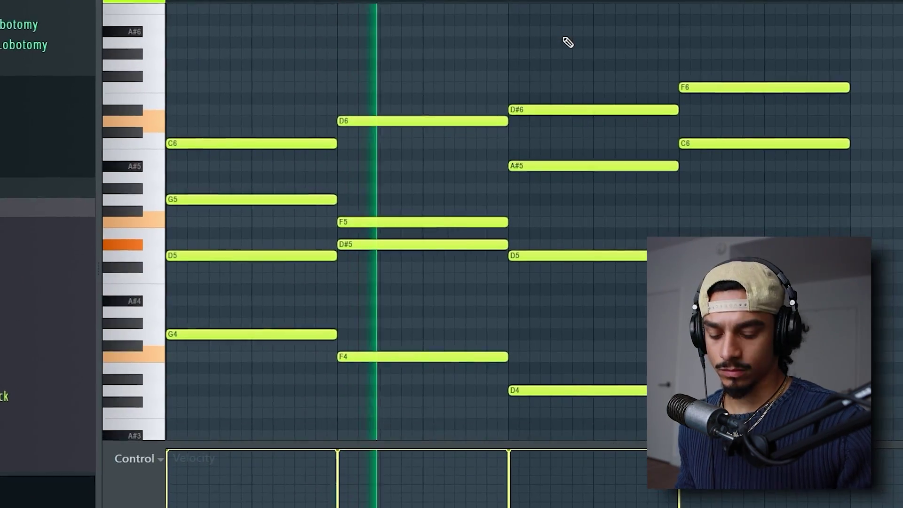
key(space)
key(ctrl+Down)
scroll(562, 41, down, 3)
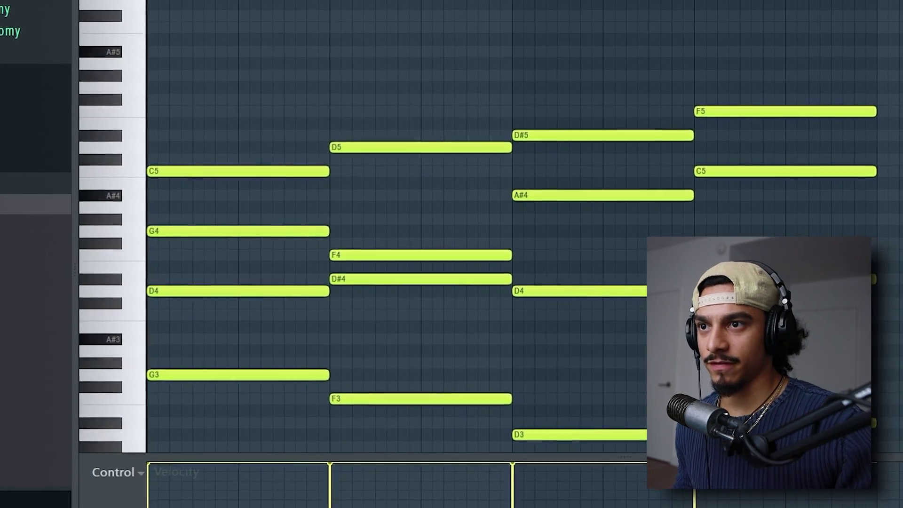
- Return to the playlist and deselect the clips across bars 9 to 17, ending the playback
key(F7)
click(231, 493)
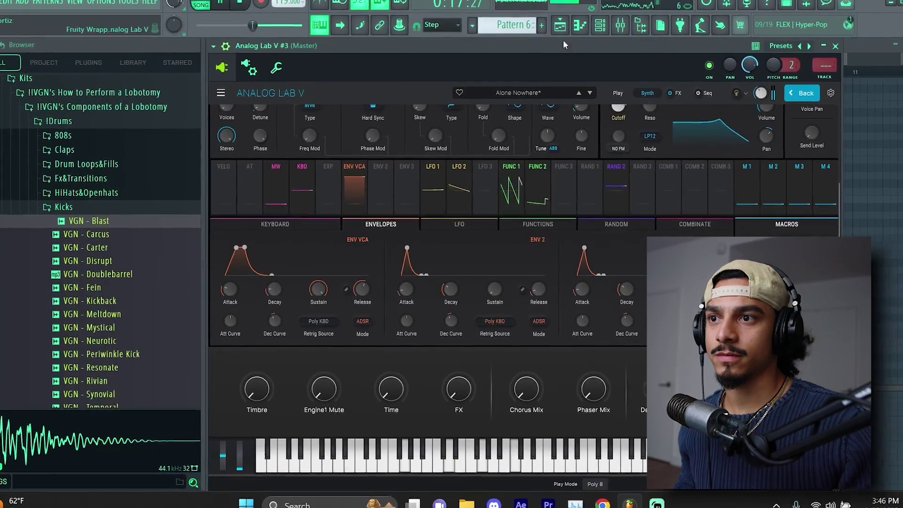
click(560, 26)
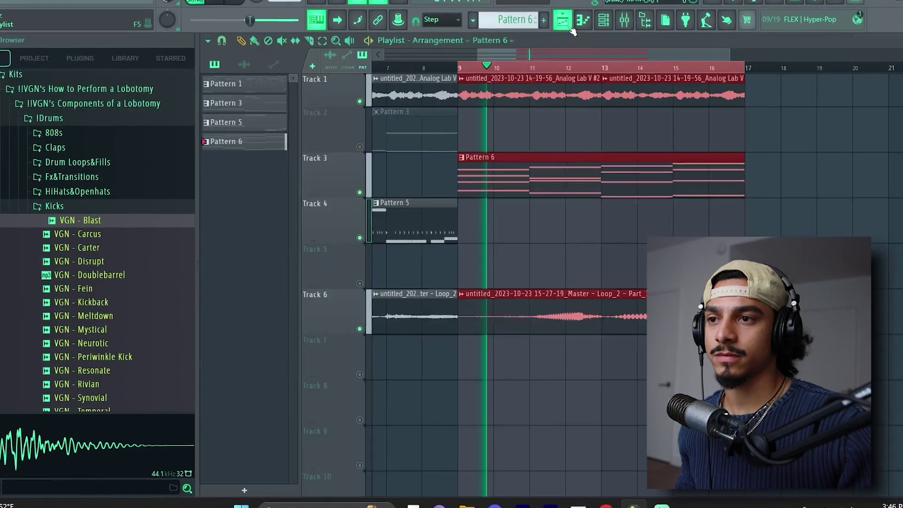
right_click(567, 136)
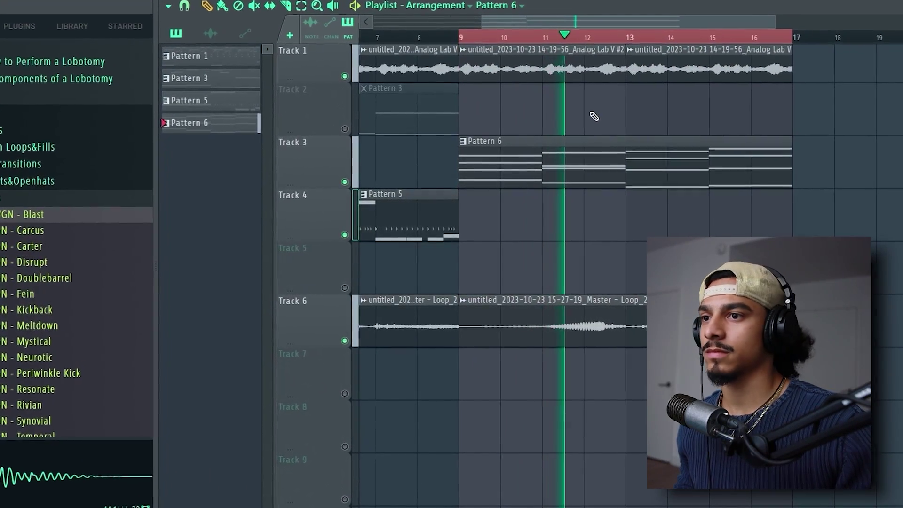
key(space)
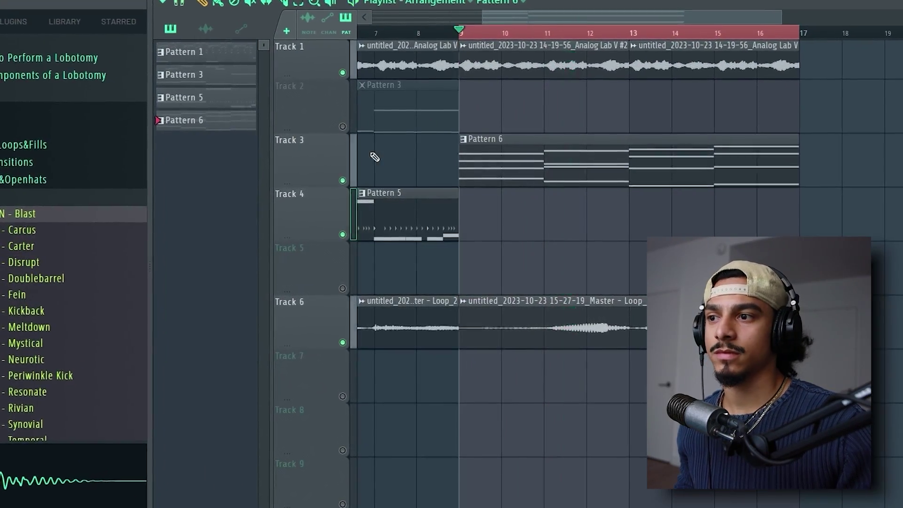
- Examine the synth engine and effects settings of the Alone Nowhere preset in Analog Lab V #3
key(F5)
scroll(293, 355, up, 3)
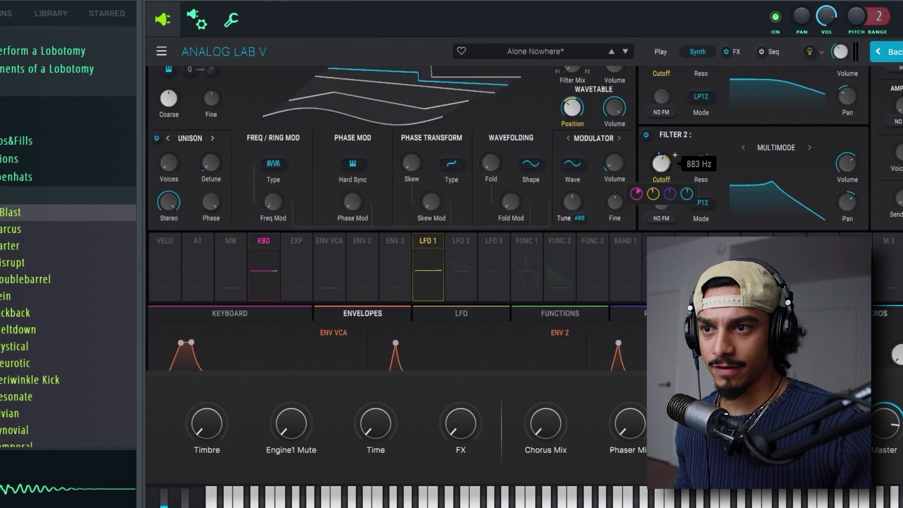
scroll(755, 175, up, 2)
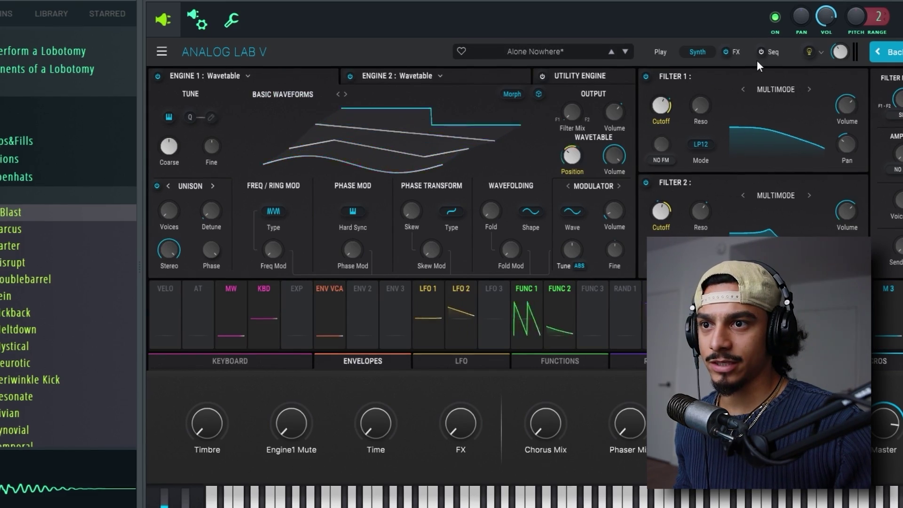
click(732, 52)
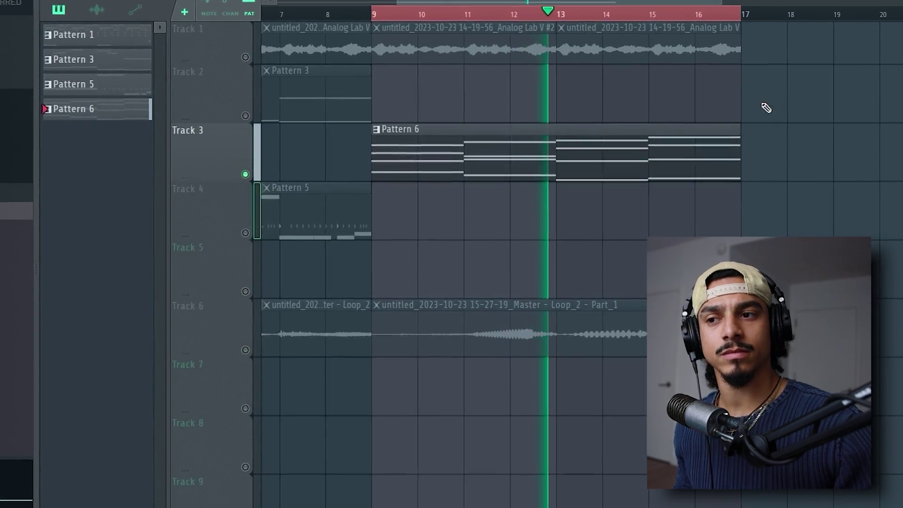
click(324, 401)
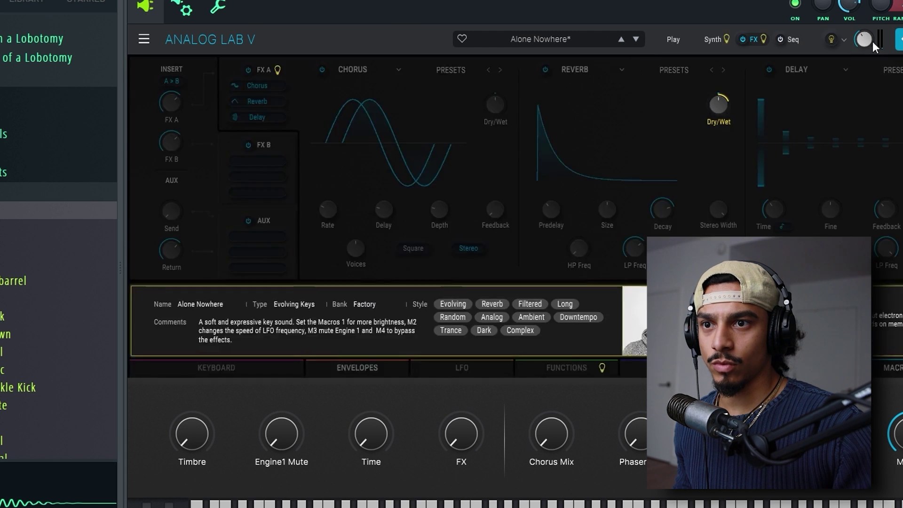
- Return to the preset browser and layer an Aug. VOICES preset as Part 2 of Alone Nowhere
click(899, 39)
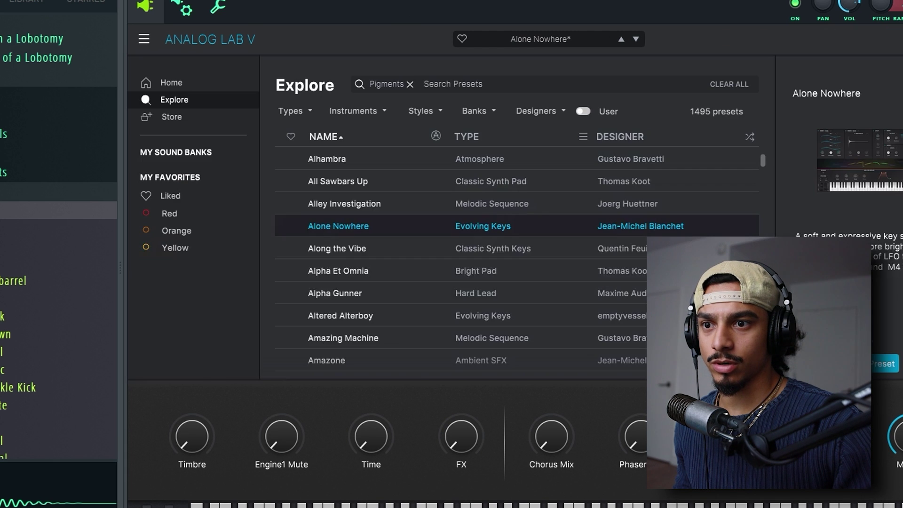
click(883, 365)
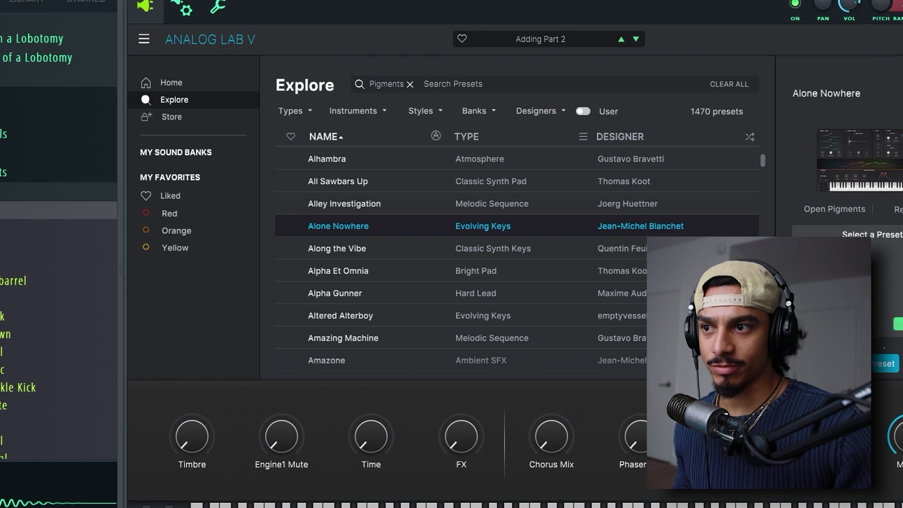
click(339, 114)
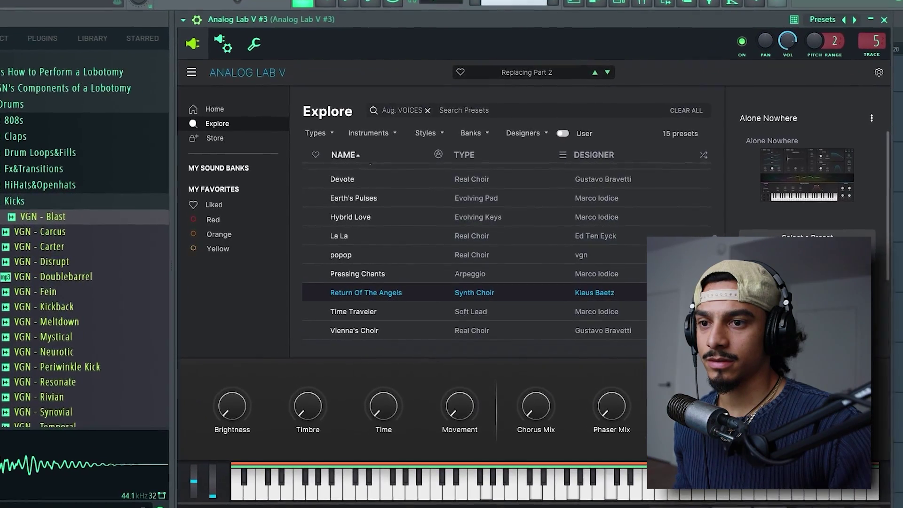
click(531, 333)
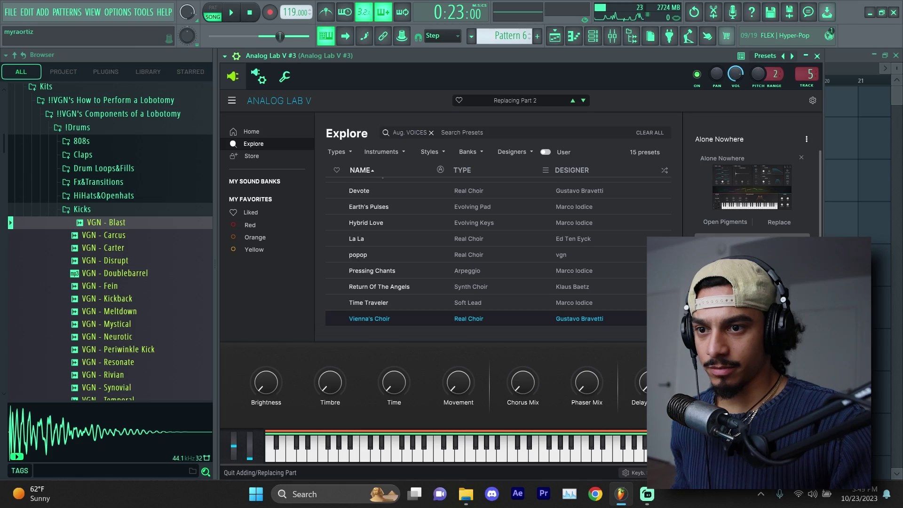
click(791, 333)
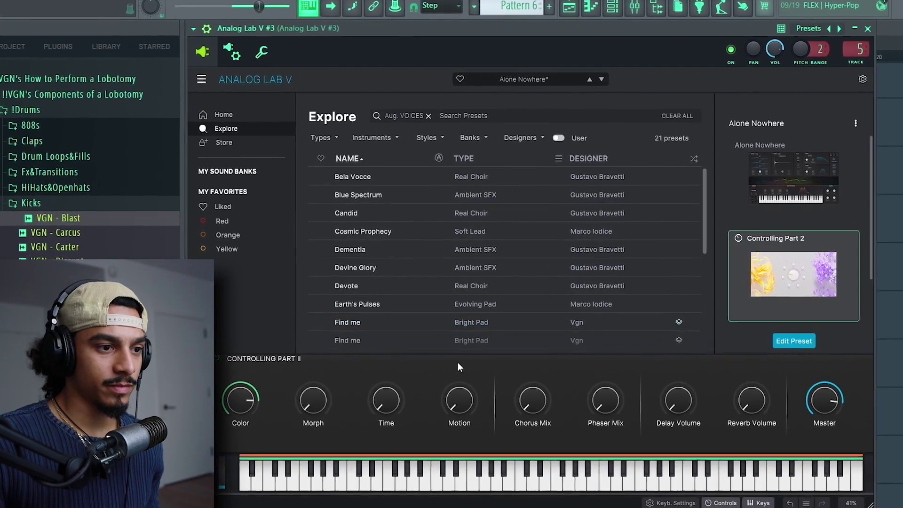
- Raise the Motion and Morph macros of Part 2 in the layered preset
drag(459, 393, 459, 343)
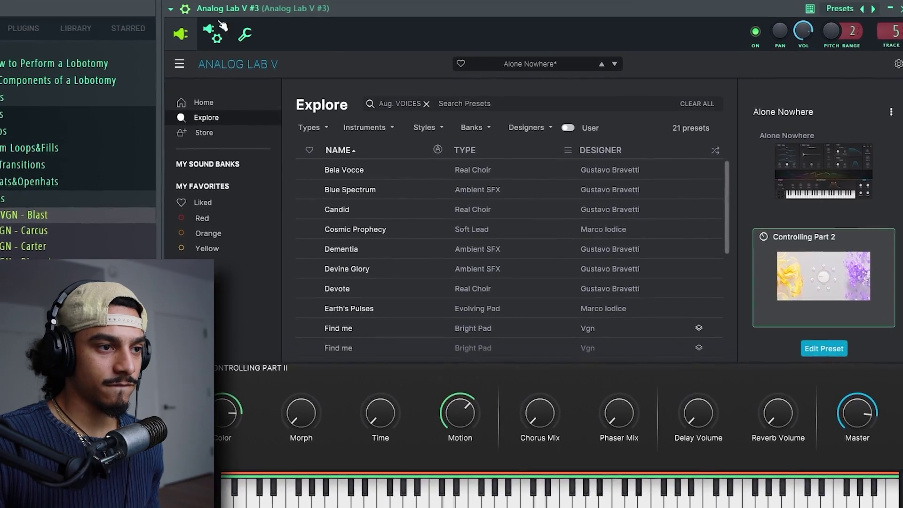
drag(469, 406, 468, 396)
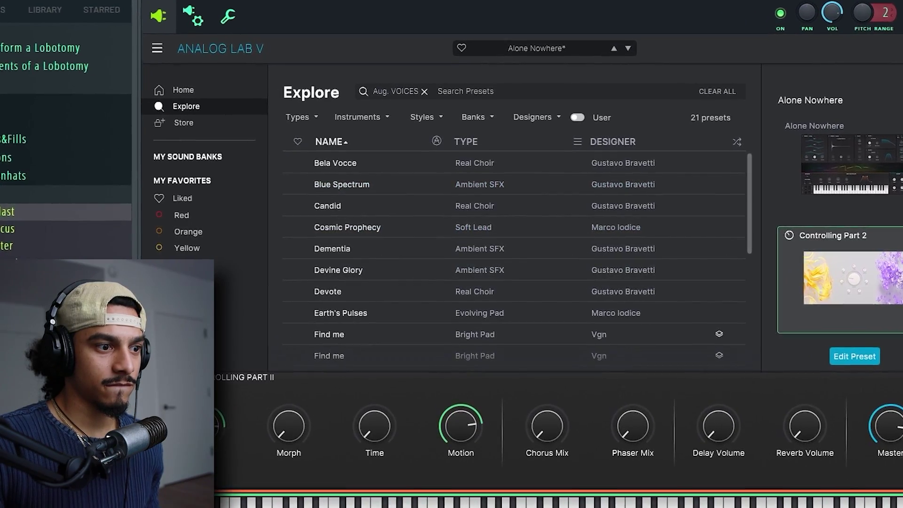
drag(304, 427, 310, 406)
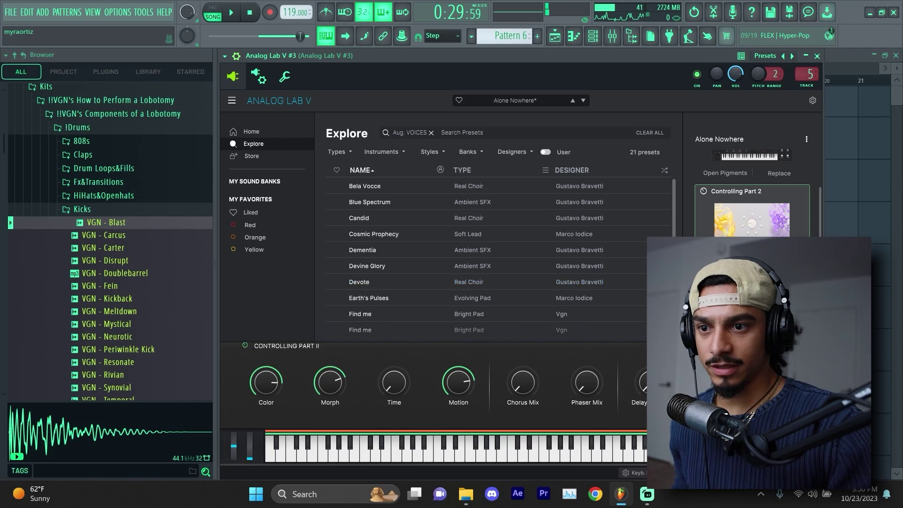
- Try more Chorus Mix on the layered preset, set it back to 0.00 and lower Motion
scroll(525, 259, down, 1)
drag(521, 382, 521, 362)
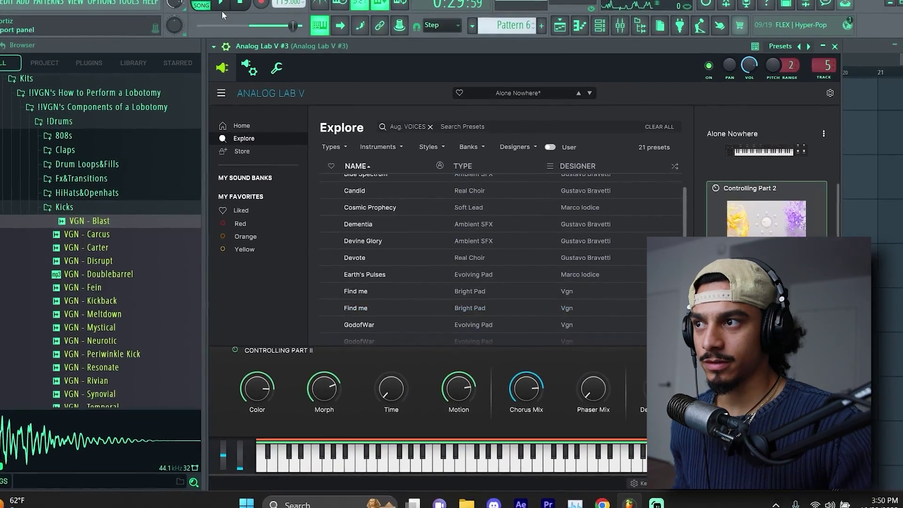
drag(521, 385, 521, 424)
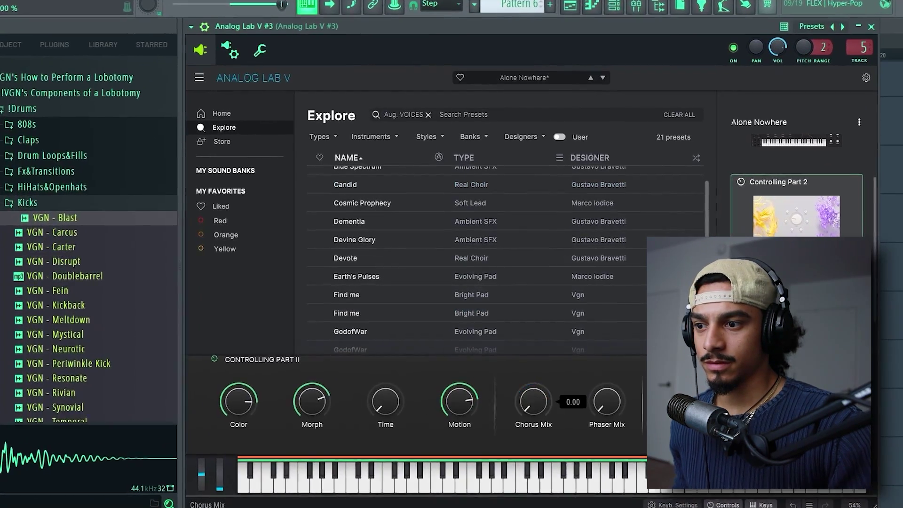
drag(460, 398, 461, 420)
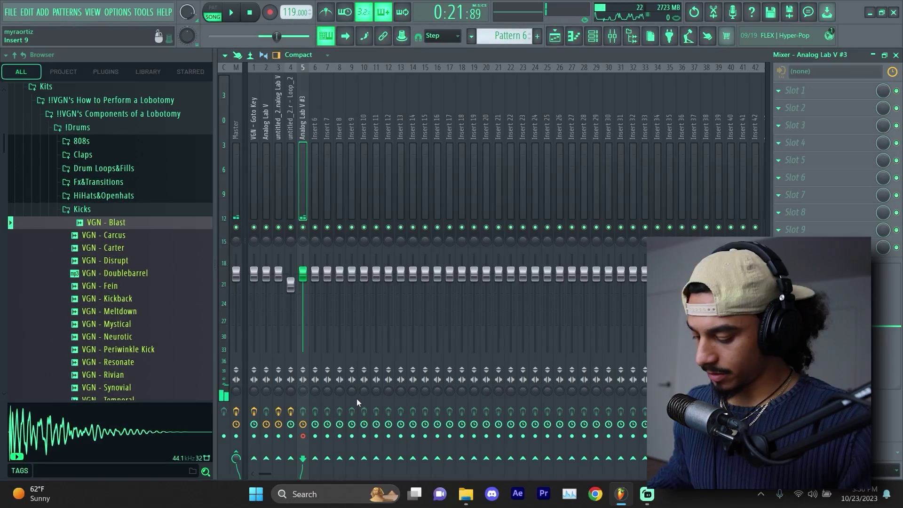
- Route the resampled 15-50-38 Analog Lab V #3 clip on Track 7 to mixer insert 6 and load Fruity Parametric EQ 2 in slot 3
click(555, 325)
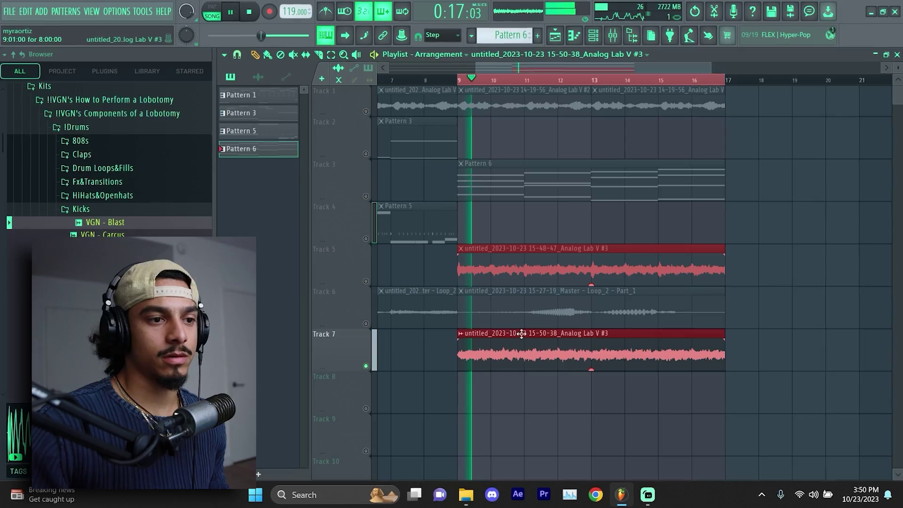
double_click(532, 344)
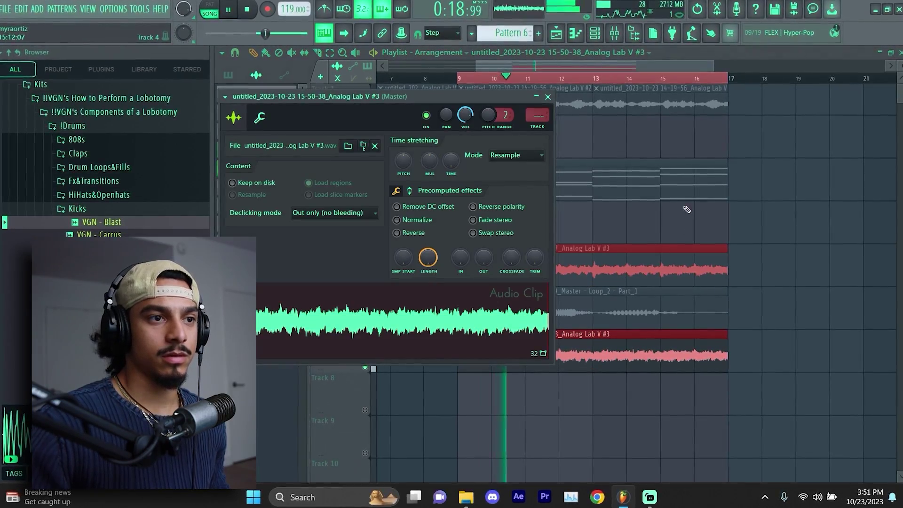
key(ctrl+l)
key(space)
click(784, 124)
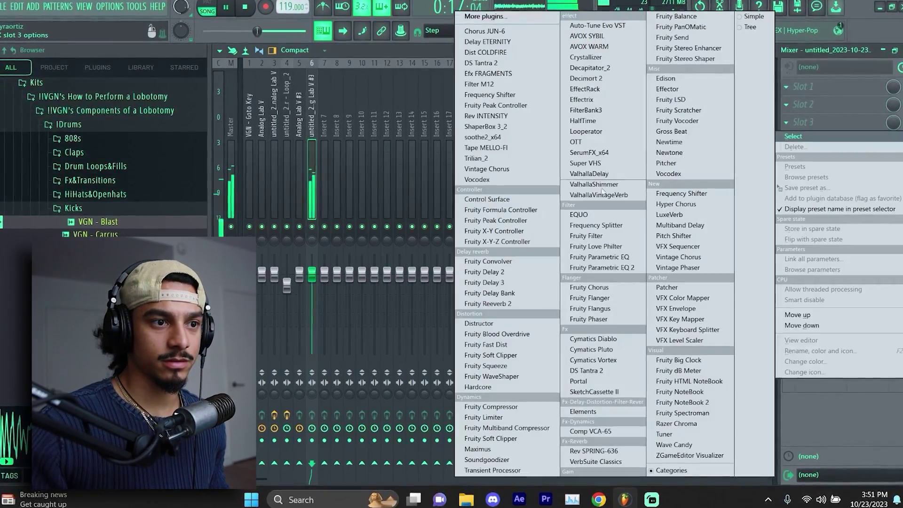
click(581, 269)
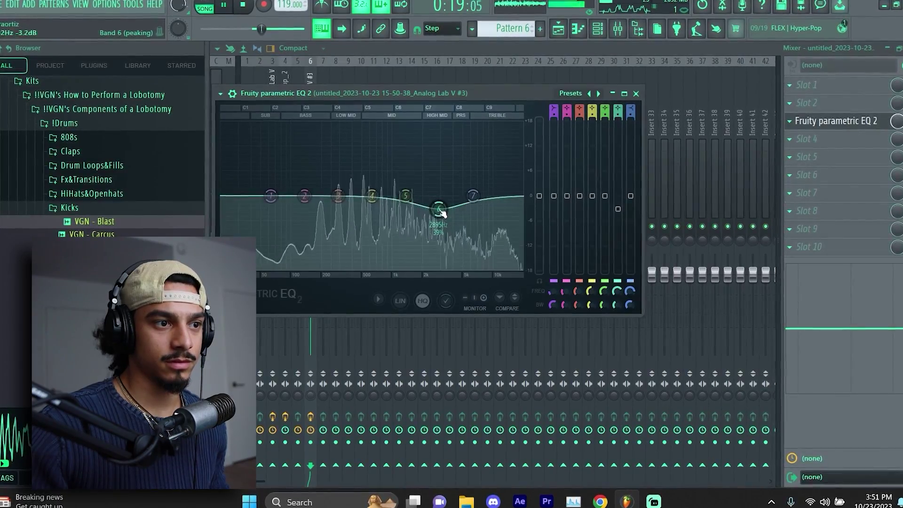
- Dip EQ band 6 in the upper mids, lower the band 7 high shelf to about -14.4 dB, and return to the playlist
drag(440, 213, 460, 213)
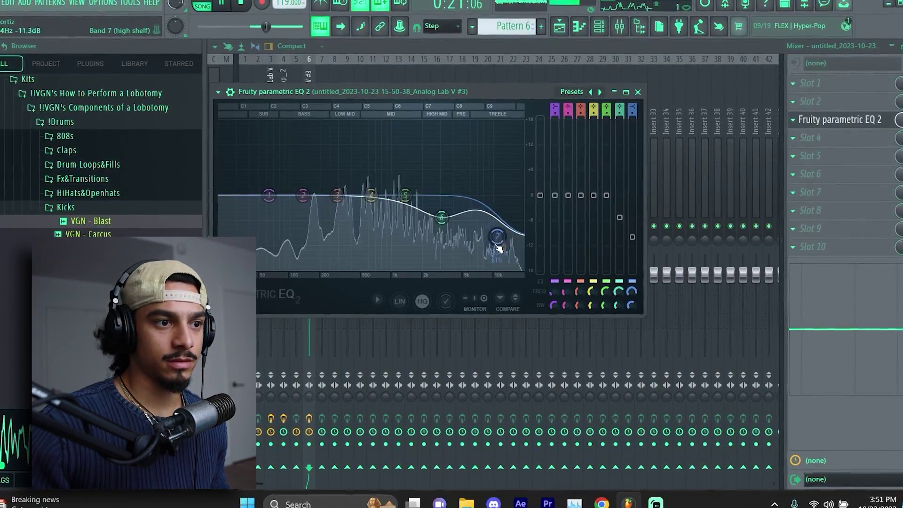
drag(499, 249, 498, 260)
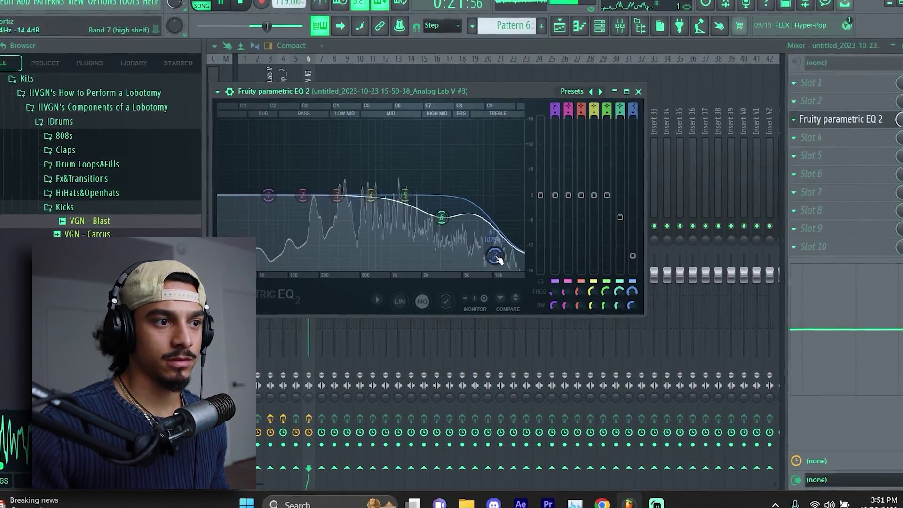
click(561, 28)
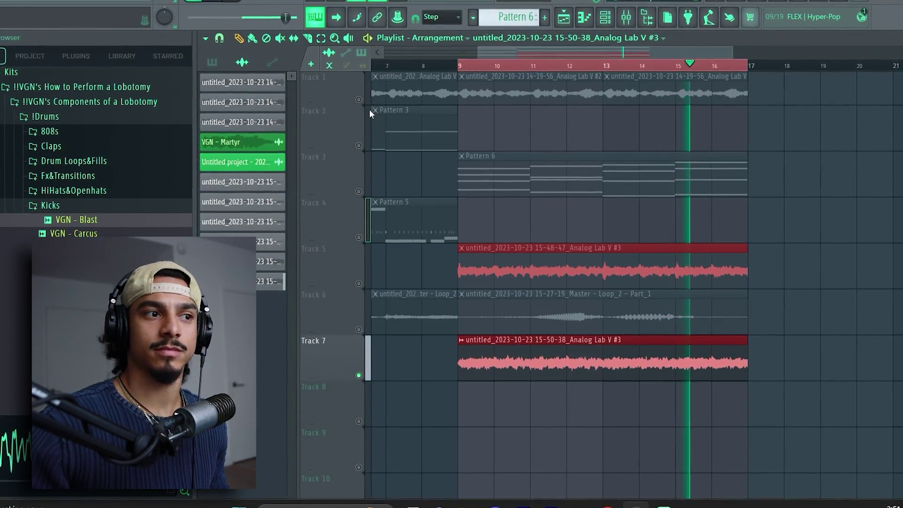
- Unmute playlist Track 1 to hear it with the Track 7 clip, ending playback and closing the clip settings
click(359, 99)
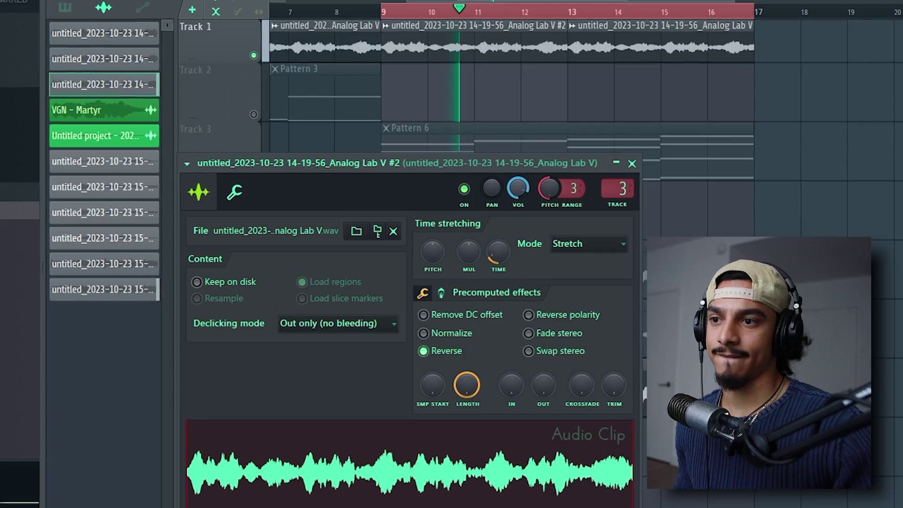
key(space)
key(Escape)
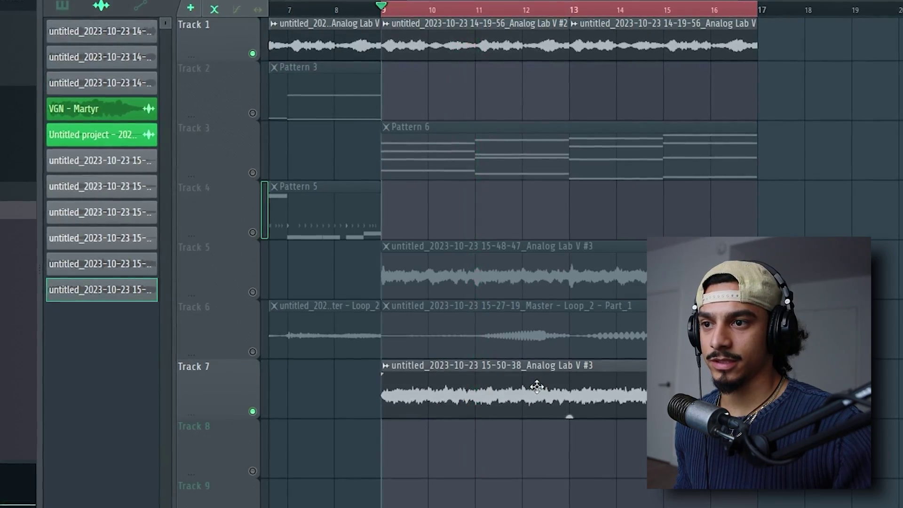
- Load ValhallaVintageVerb in slot 9 of the Track 1 clip's mixer insert, reducing its Mix and raising its LowCut
double_click(536, 387)
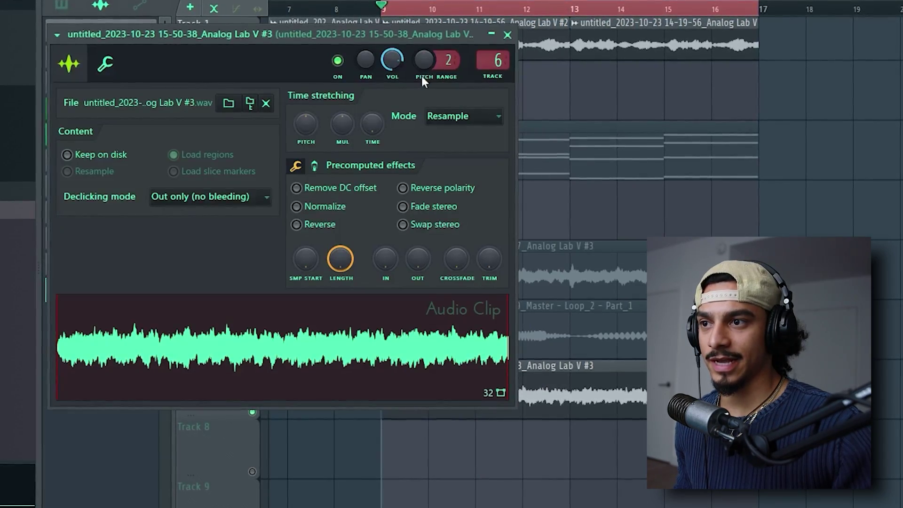
double_click(544, 44)
key(F9)
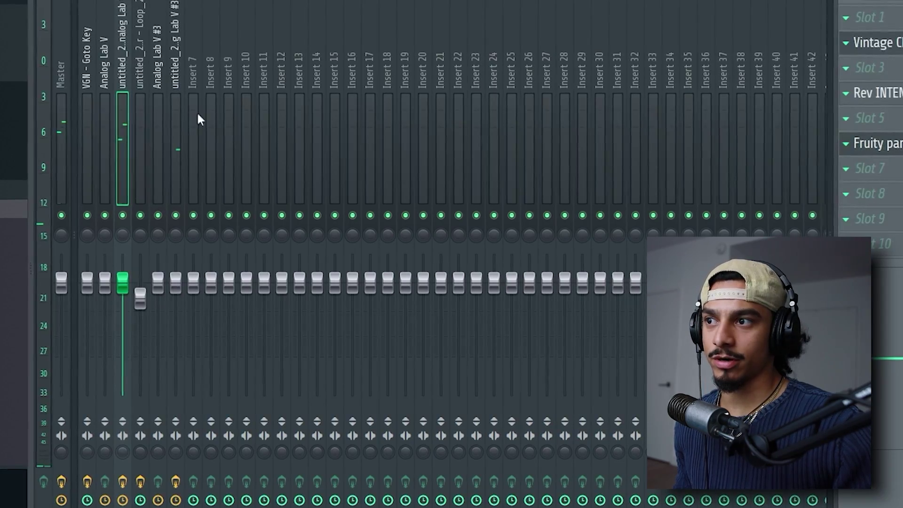
click(896, 212)
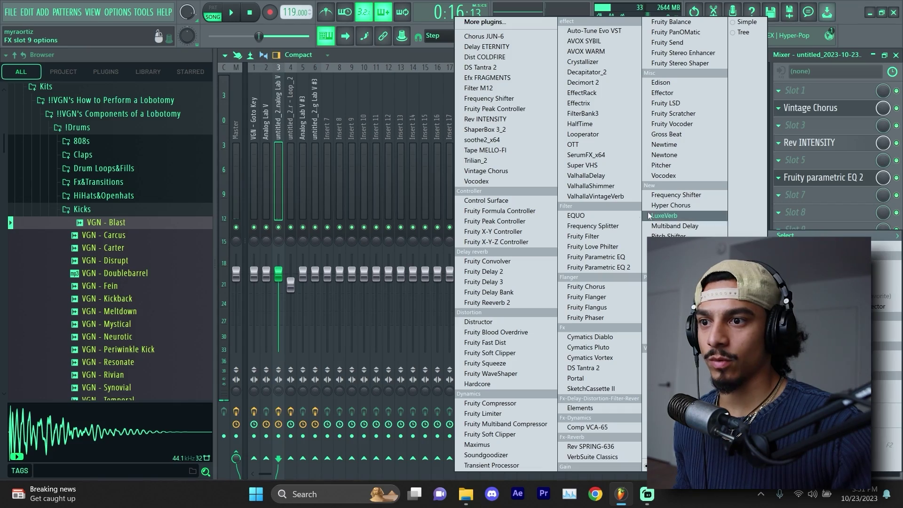
click(616, 198)
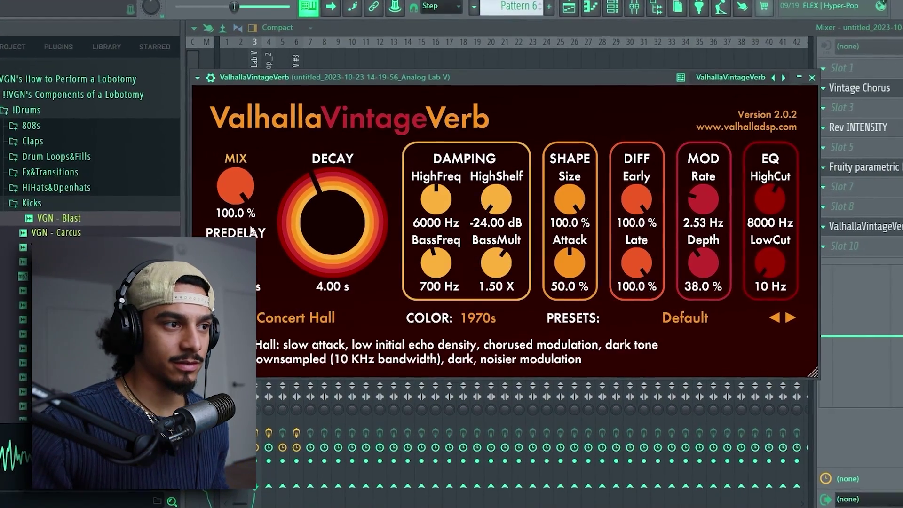
drag(249, 188, 232, 236)
drag(784, 264, 814, 221)
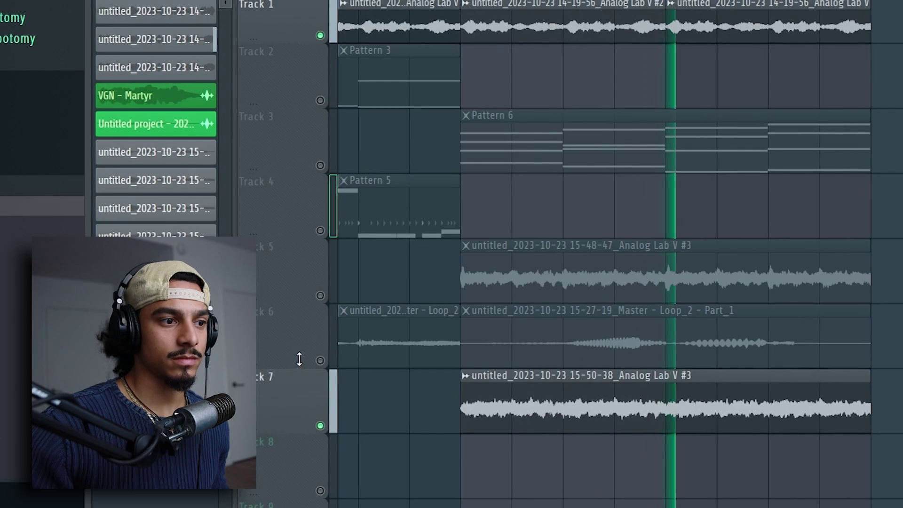
- Unmute playlist Tracks 2, 4 and 6 and clear the time selection across bars 9 to 17
scroll(614, 168, down, 2)
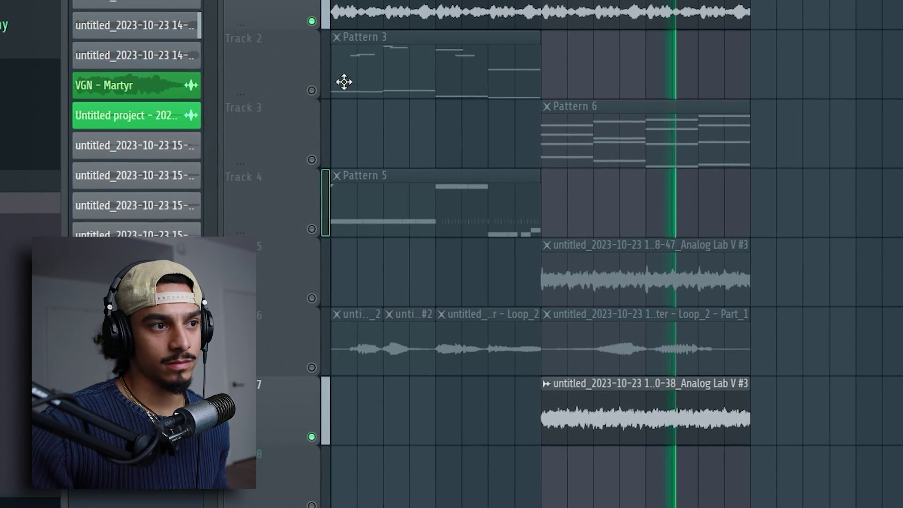
click(315, 95)
click(310, 228)
click(310, 370)
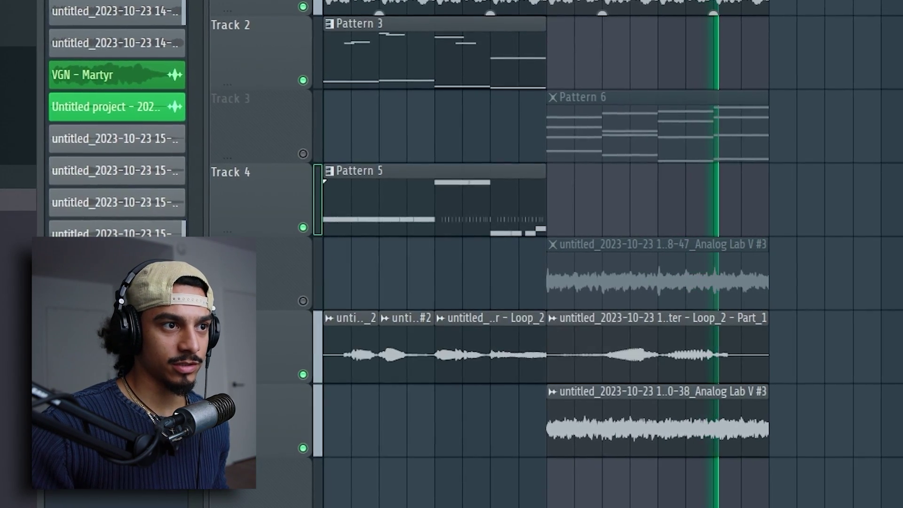
double_click(701, 10)
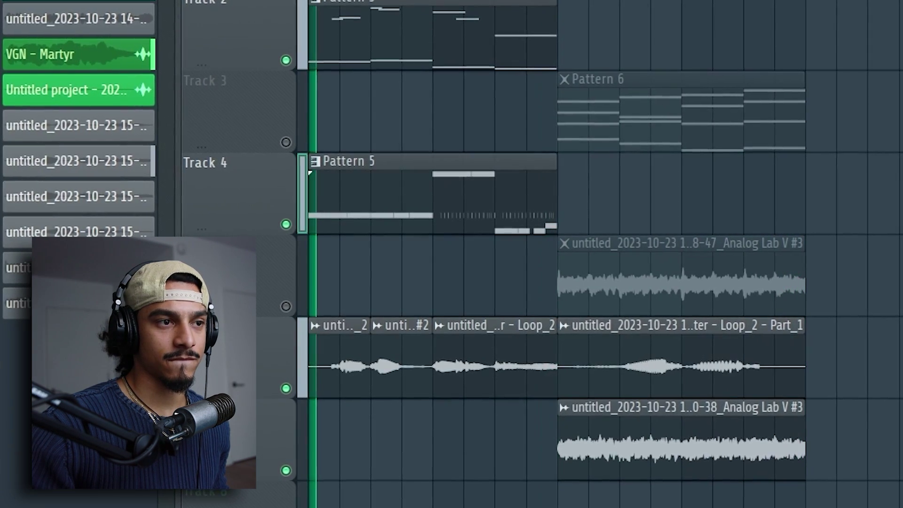
- Load ShaperBox 3_2 in slot 7 of mixer insert 6, which carries the resampled Analog Lab V #3 chords
scroll(286, 94, up, 2)
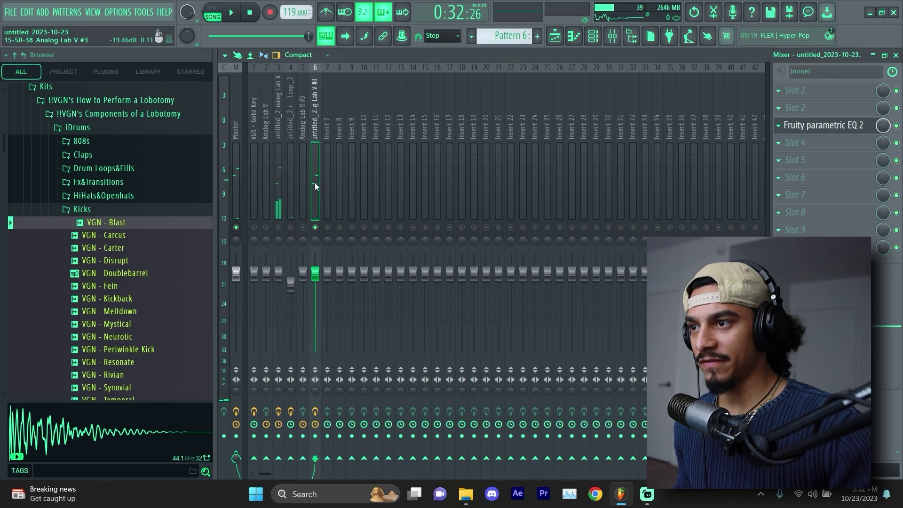
click(794, 193)
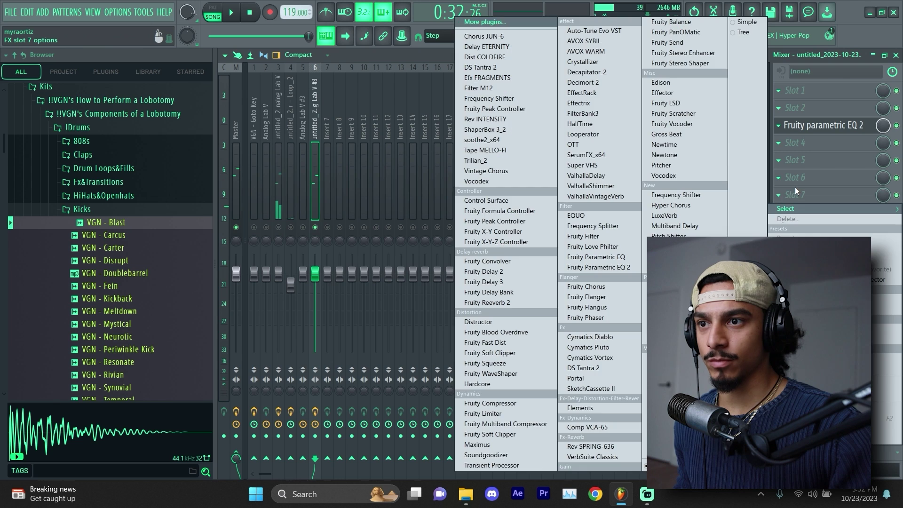
click(488, 129)
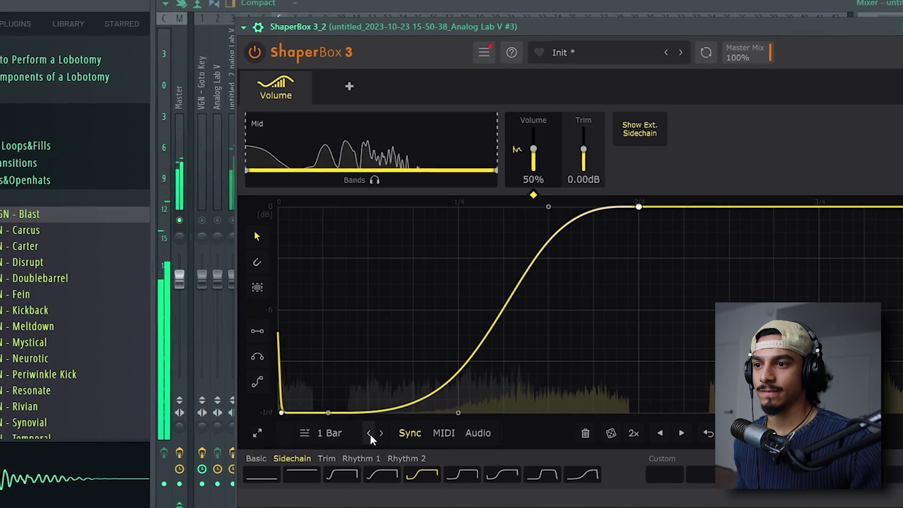
- Set the length of the ShaperBox sidechain volume curve to 1/2, comparing it with 1 Bar
click(178, 461)
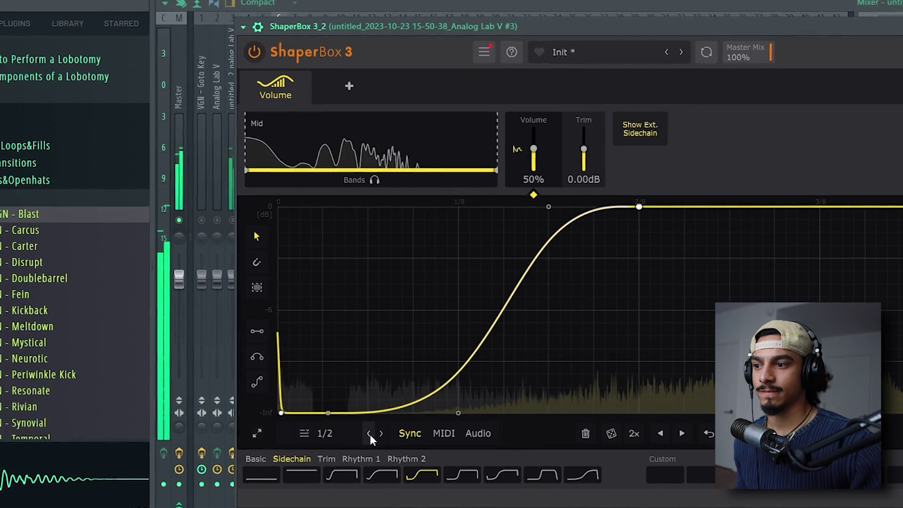
click(380, 434)
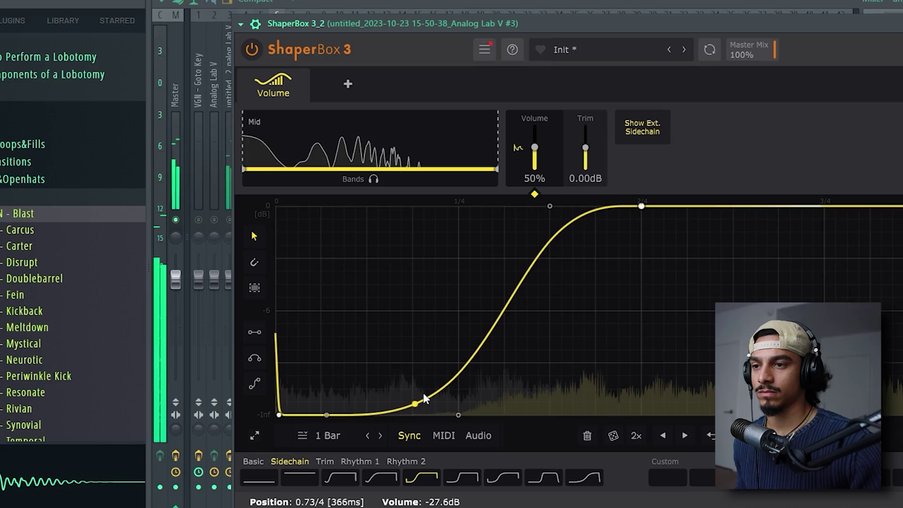
click(367, 436)
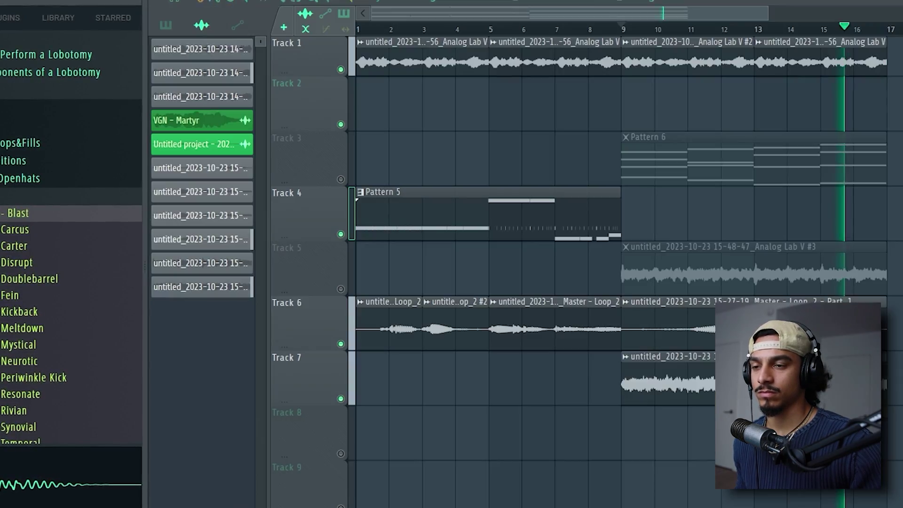
- Place a copy of the Track 7 Analog Lab V #3 audio clip at bar 1, filling bars 1 to 9
scroll(578, 187, down, 1)
click(635, 359)
click(383, 397)
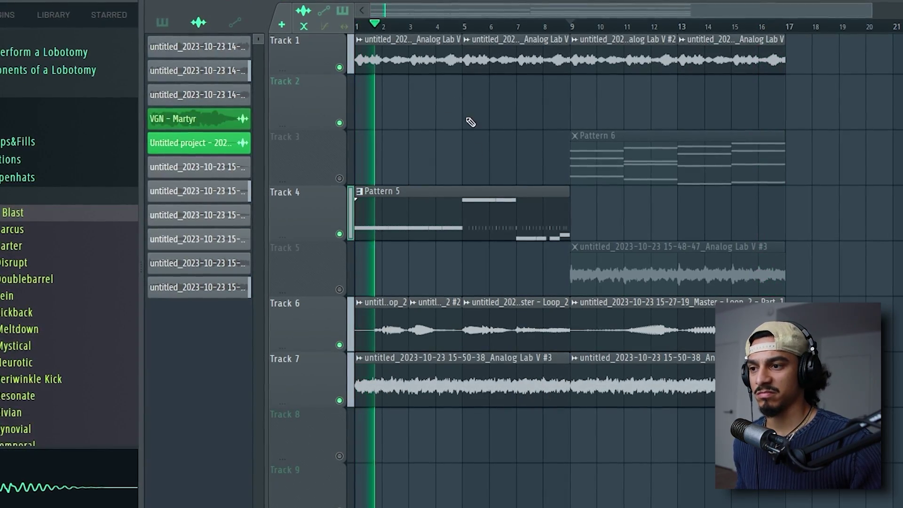
- Open the settings of the reversed Analog Lab V clip on playlist Track 1 and show its mixer insert 3
double_click(430, 367)
click(565, 74)
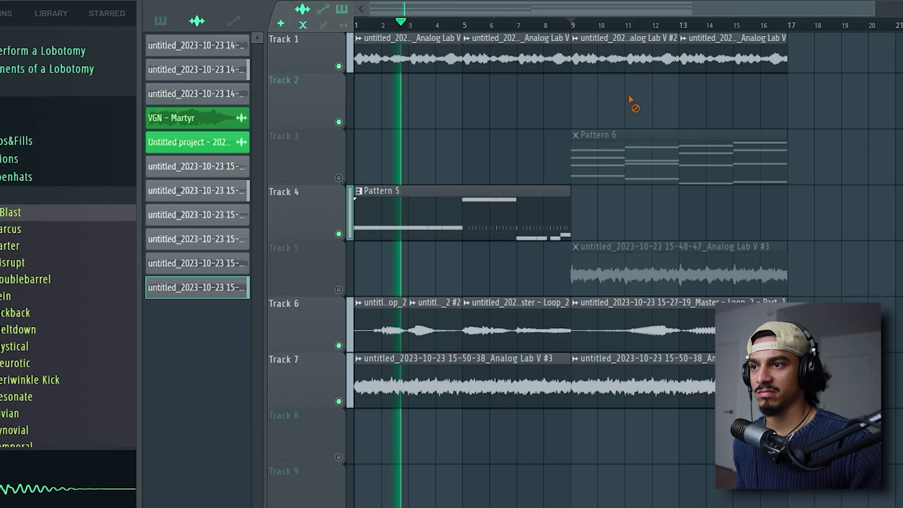
double_click(445, 57)
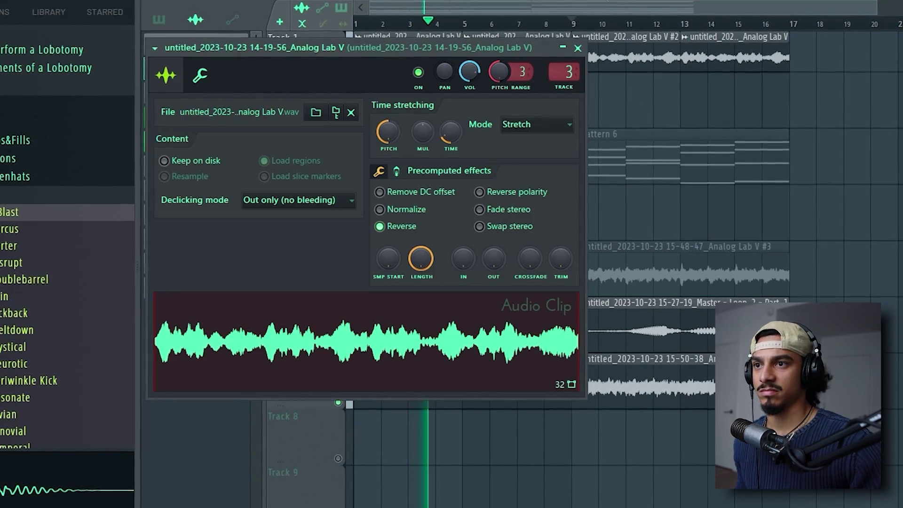
key(F9)
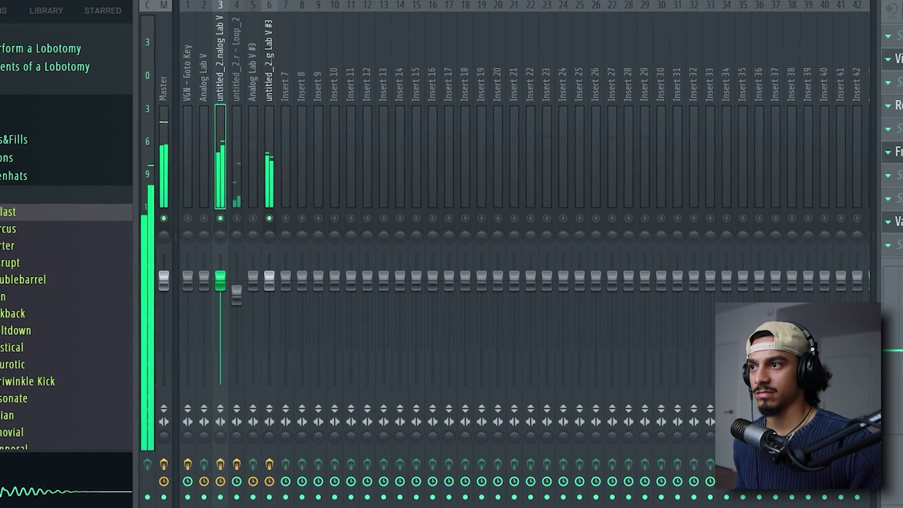